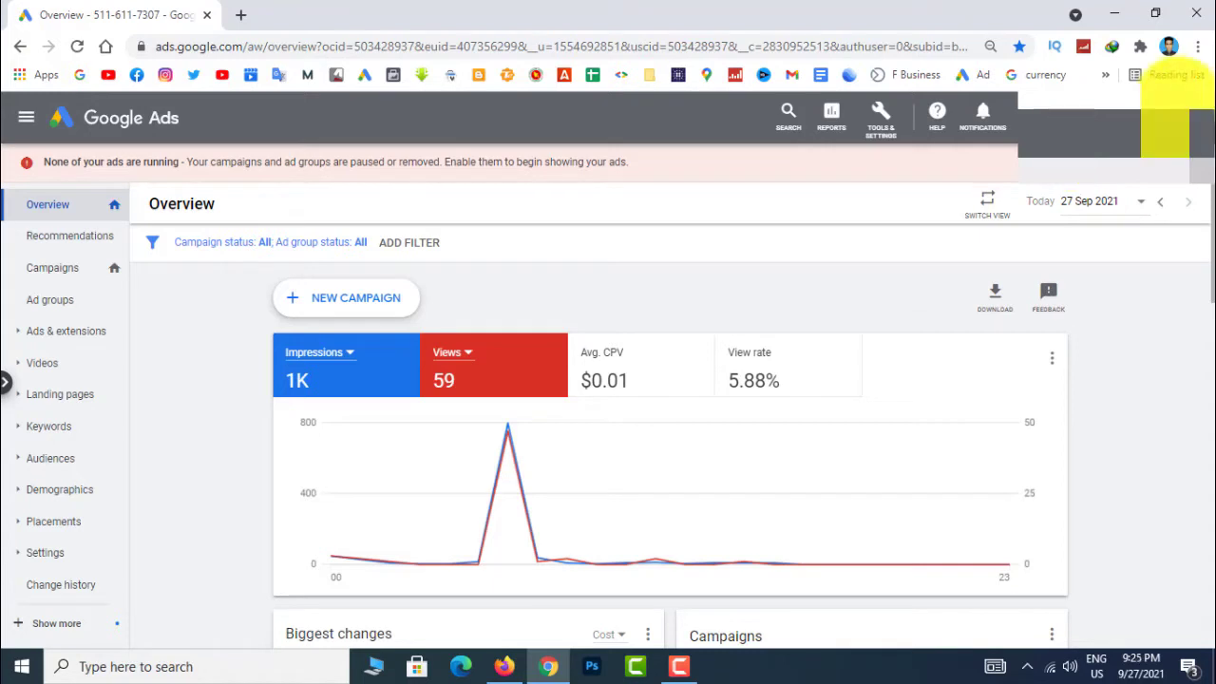
Step: Switch to the Google Ads account in Firefox and start a new user invitation in its Access and security settings
{"action": "left_click", "coordinate": [1178, 116]}
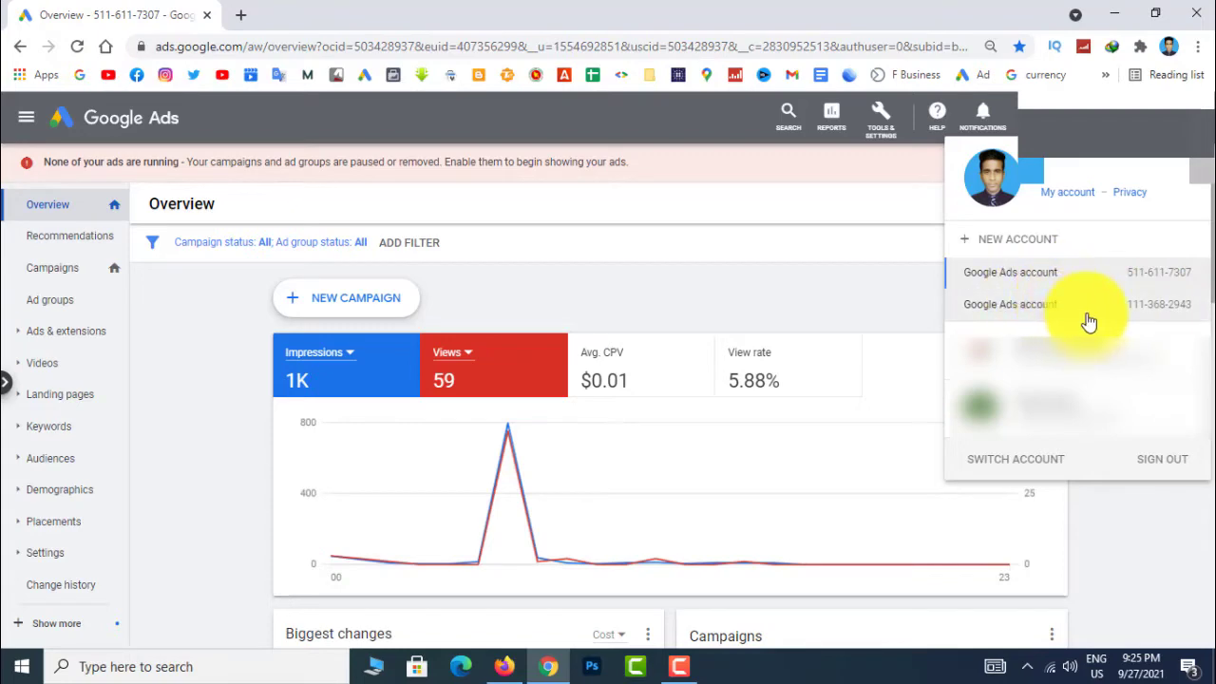
{"action": "key", "text": "alt+Tab"}
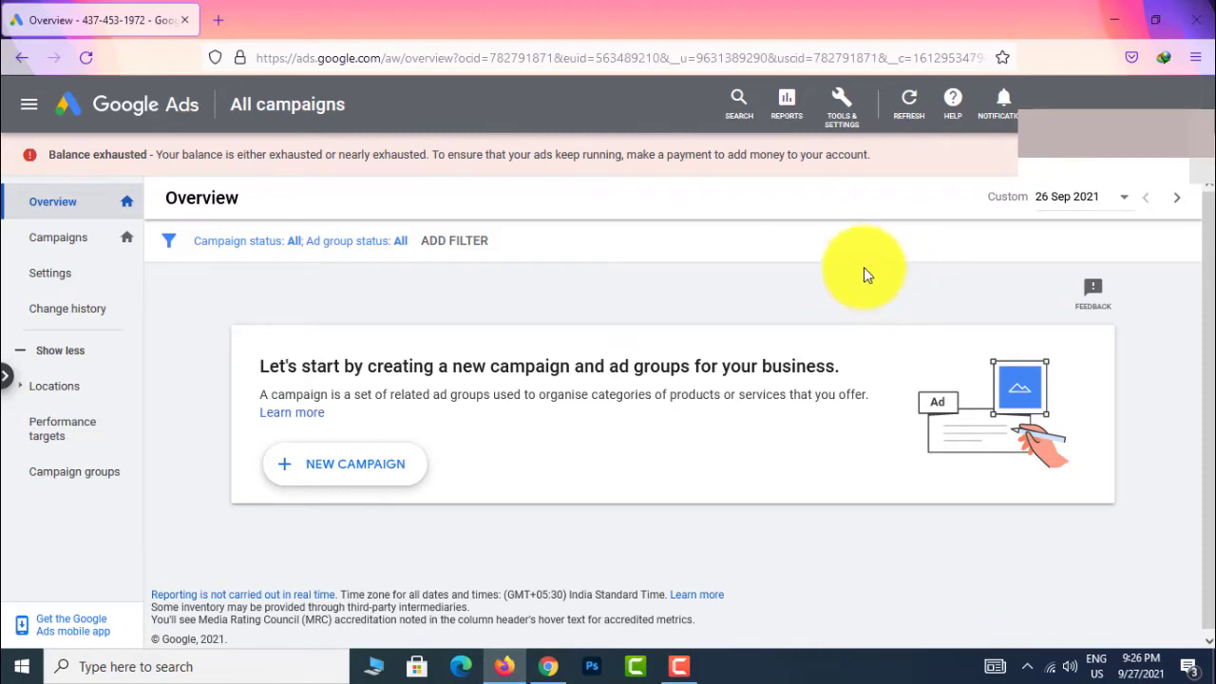
{"action": "left_click", "coordinate": [845, 115]}
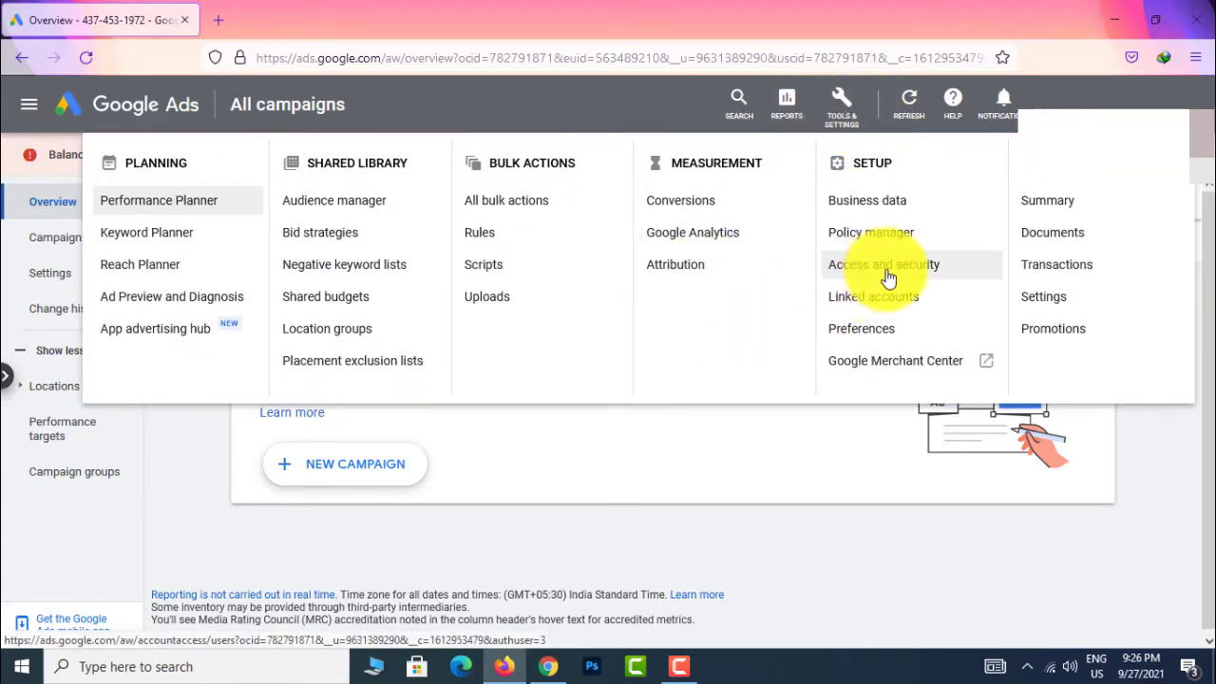
{"action": "left_click", "coordinate": [918, 274]}
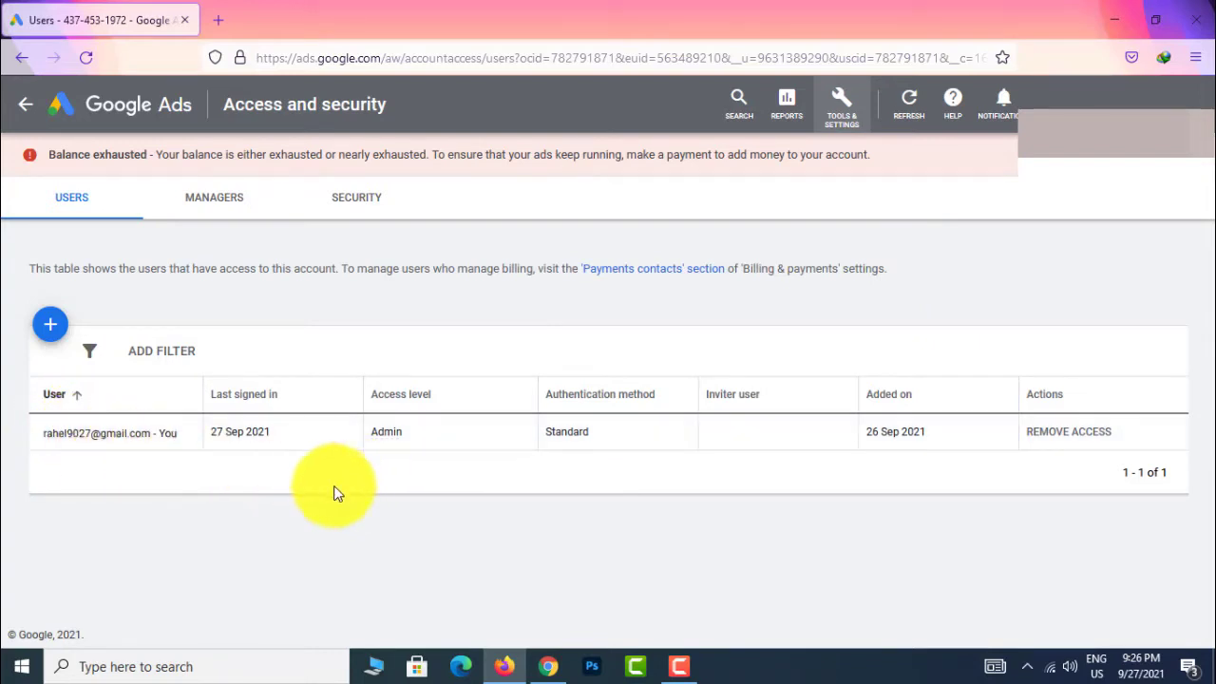
{"action": "left_click", "coordinate": [43, 327]}
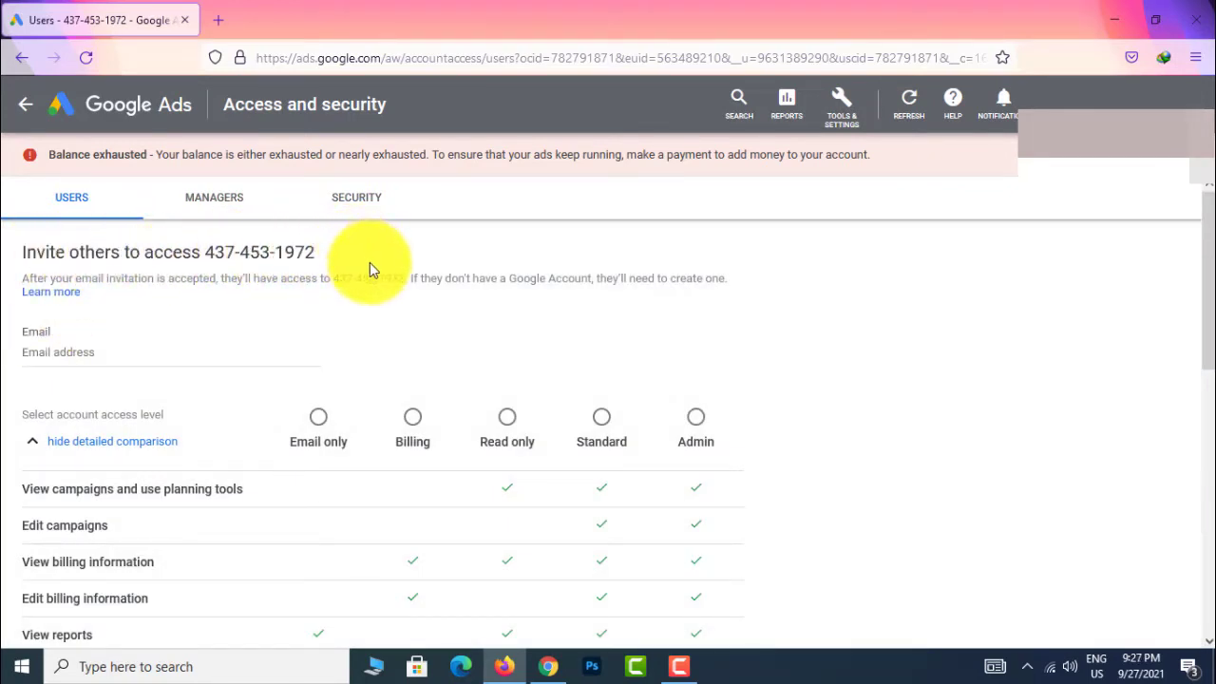
Step: Examine the detailed comparison of permissions for the Email only, Billing, Read only, Standard and Admin access levels
{"action": "scroll", "coordinate": [92, 291], "scroll_direction": "down", "scroll_amount": 1}
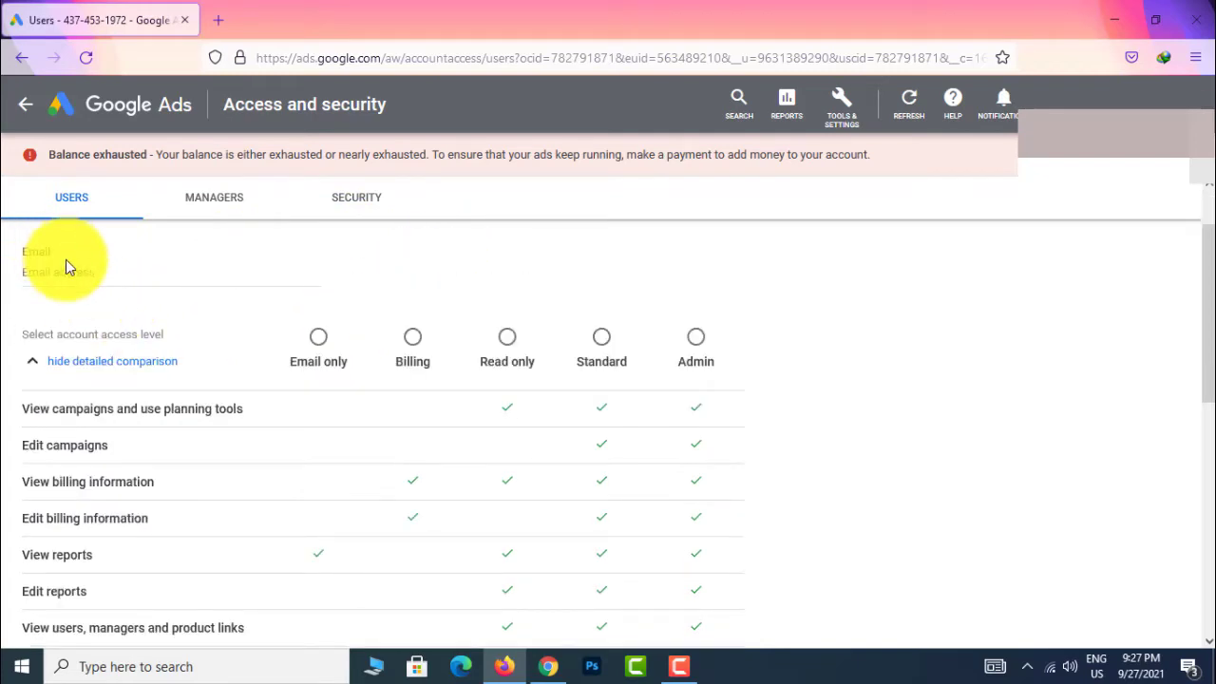
{"action": "scroll", "coordinate": [84, 315], "scroll_direction": "down", "scroll_amount": 1}
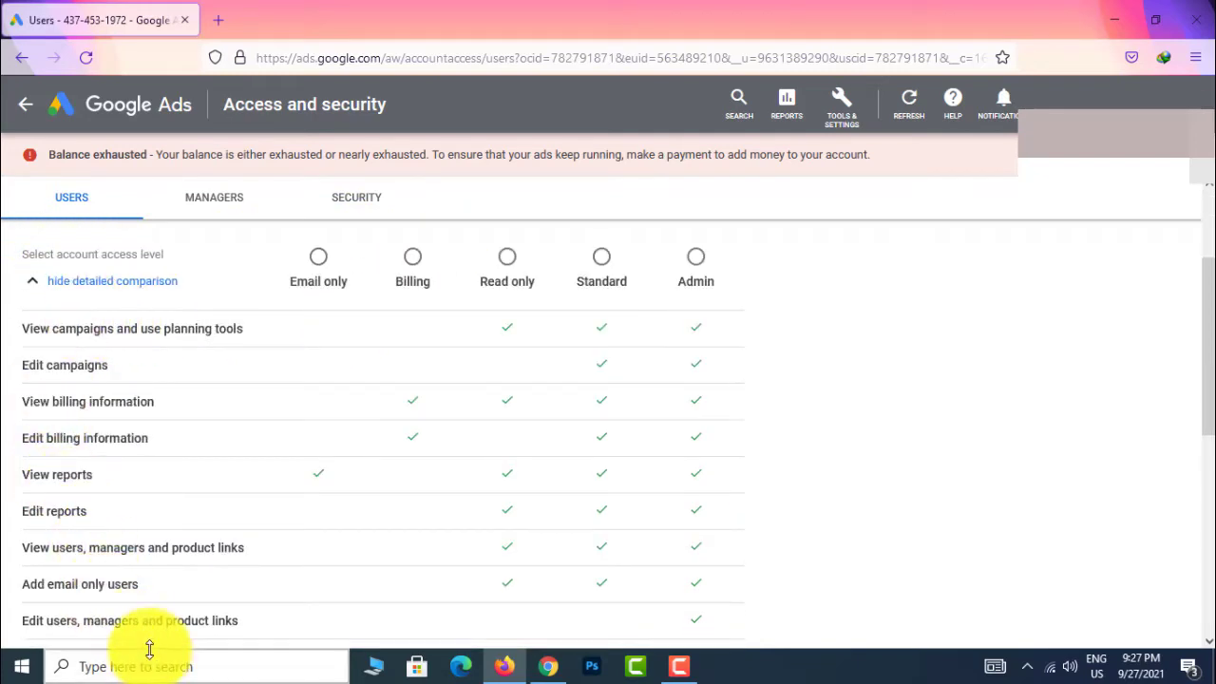
{"action": "scroll", "coordinate": [199, 611], "scroll_direction": "down", "scroll_amount": 2}
{"action": "scroll", "coordinate": [171, 527], "scroll_direction": "up", "scroll_amount": 2}
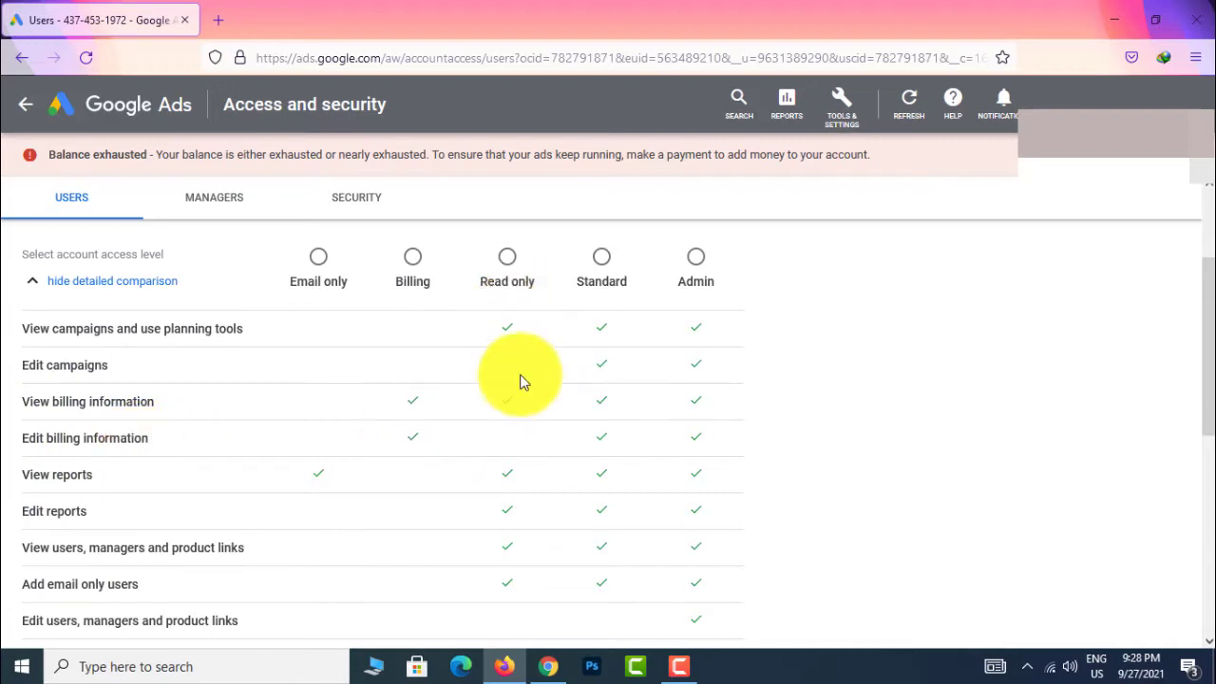
{"action": "scroll", "coordinate": [518, 361], "scroll_direction": "down", "scroll_amount": 1}
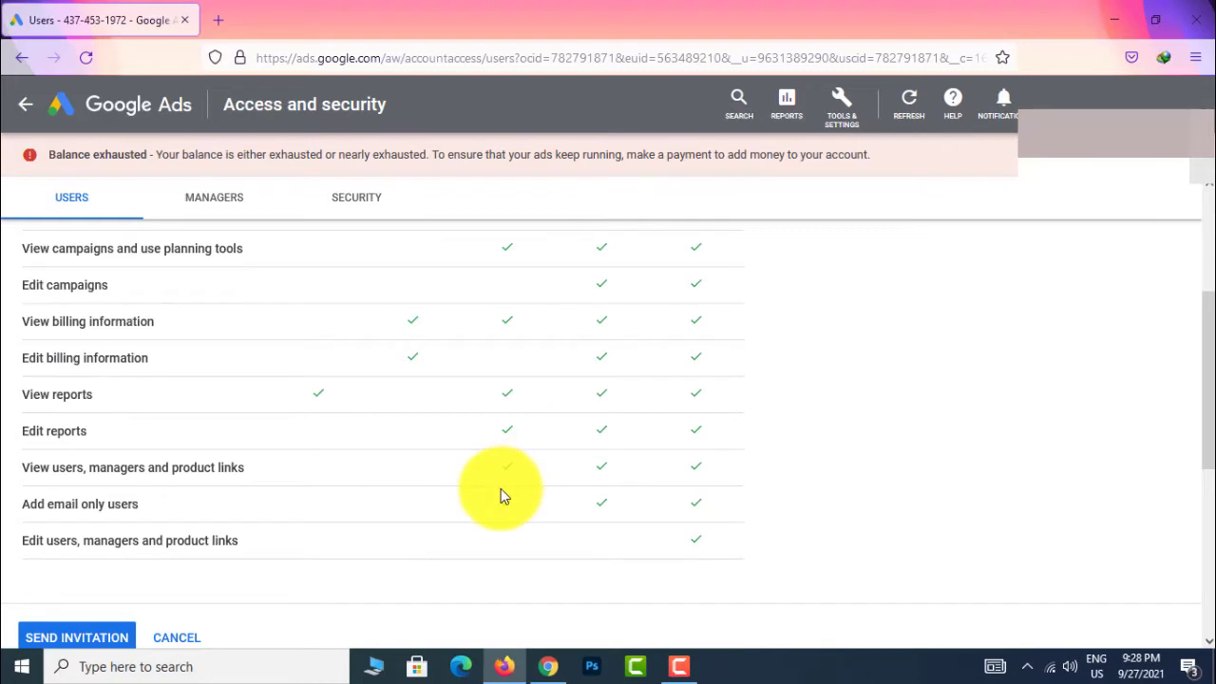
{"action": "scroll", "coordinate": [516, 513], "scroll_direction": "up", "scroll_amount": 1}
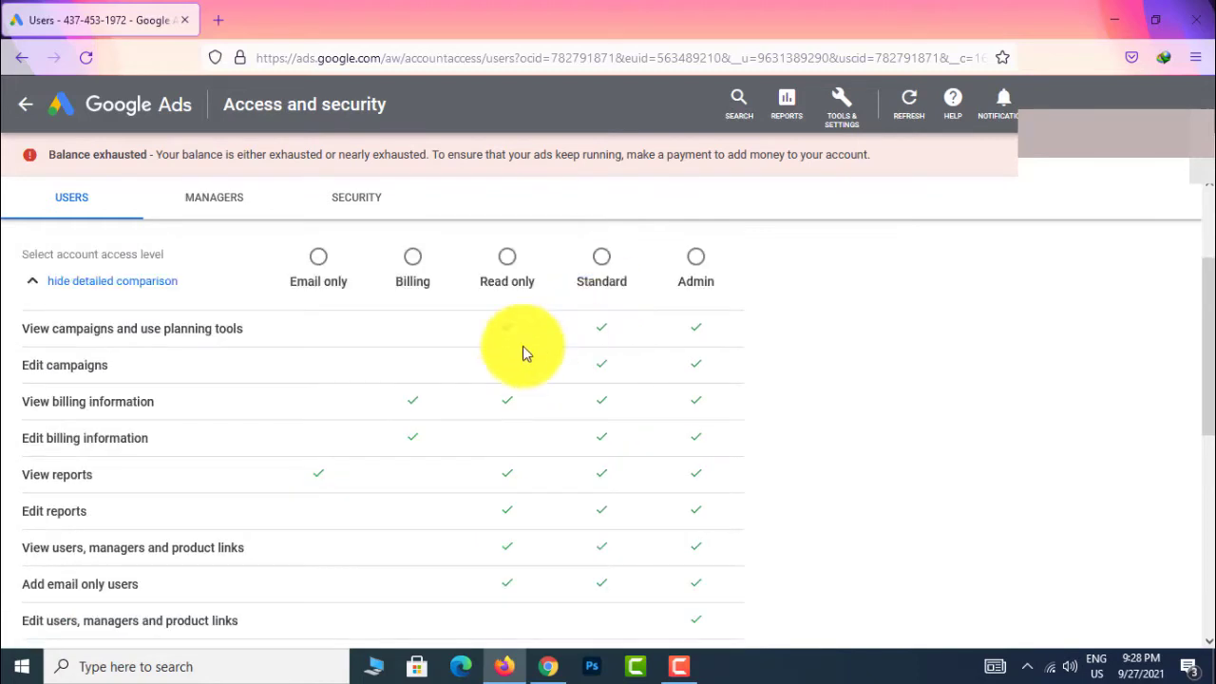
{"action": "scroll", "coordinate": [563, 340], "scroll_direction": "down", "scroll_amount": 1}
{"action": "scroll", "coordinate": [597, 320], "scroll_direction": "up", "scroll_amount": 1}
{"action": "scroll", "coordinate": [570, 401], "scroll_direction": "down", "scroll_amount": 1}
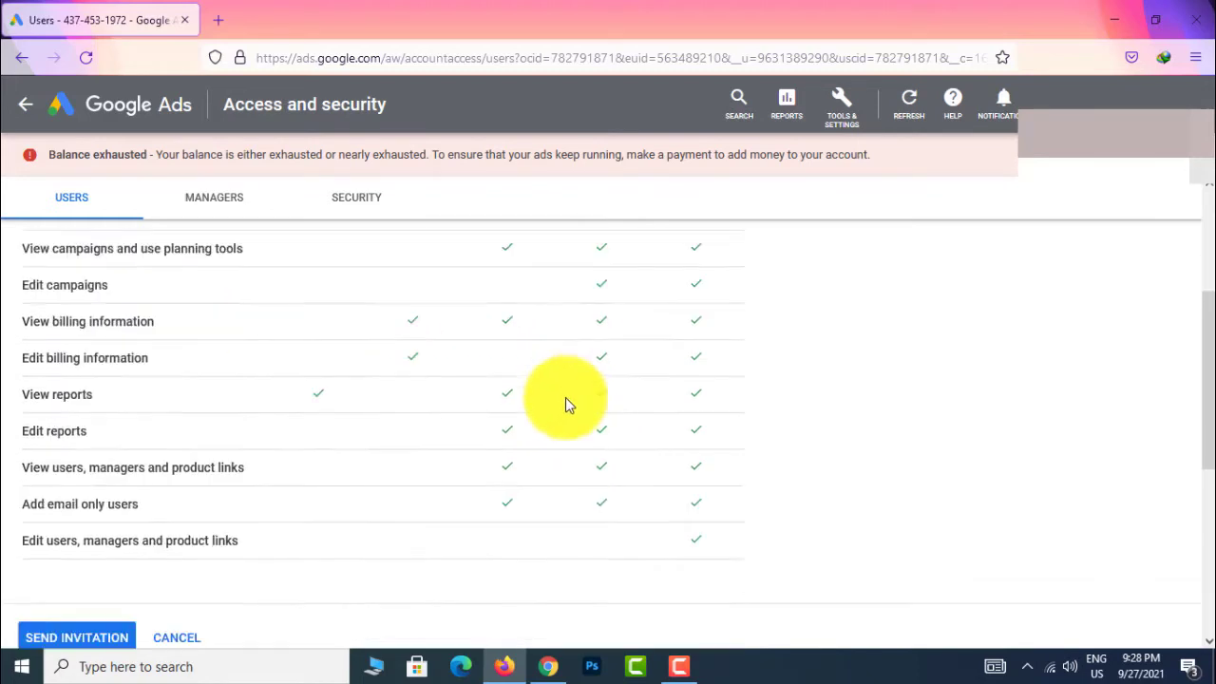
{"action": "scroll", "coordinate": [570, 402], "scroll_direction": "down", "scroll_amount": 1}
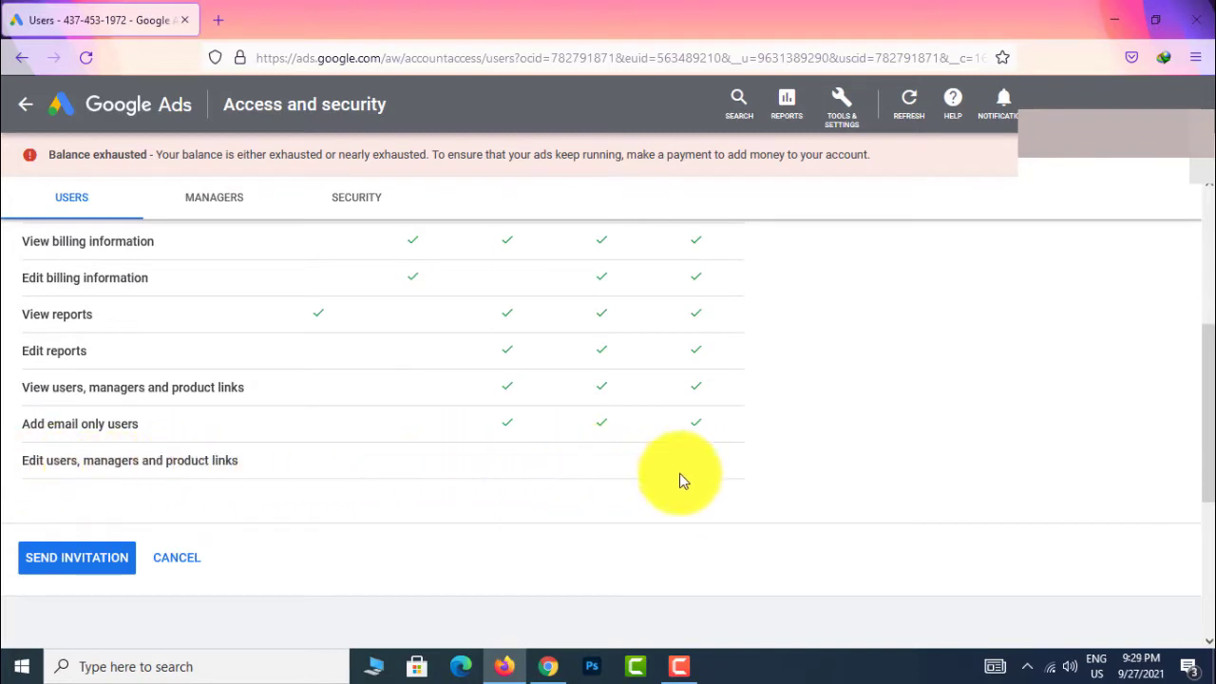
{"action": "scroll", "coordinate": [613, 463], "scroll_direction": "up", "scroll_amount": 1}
{"action": "scroll", "coordinate": [613, 456], "scroll_direction": "up", "scroll_amount": 2}
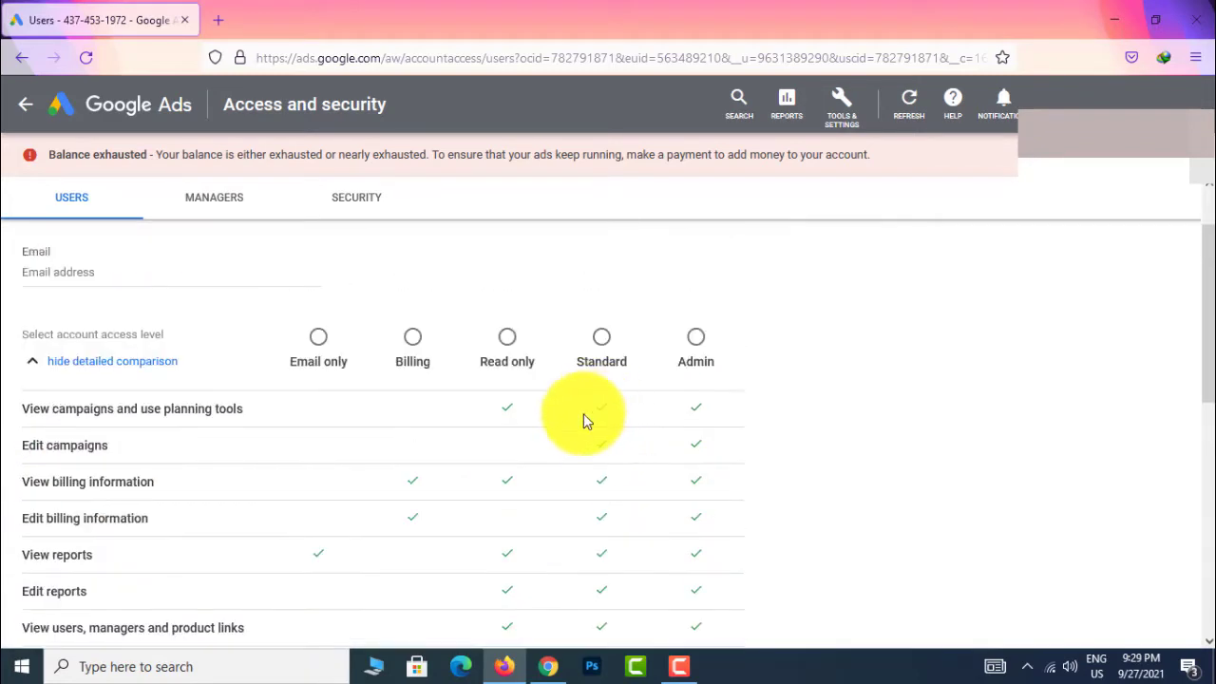
{"action": "scroll", "coordinate": [708, 323], "scroll_direction": "down", "scroll_amount": 1}
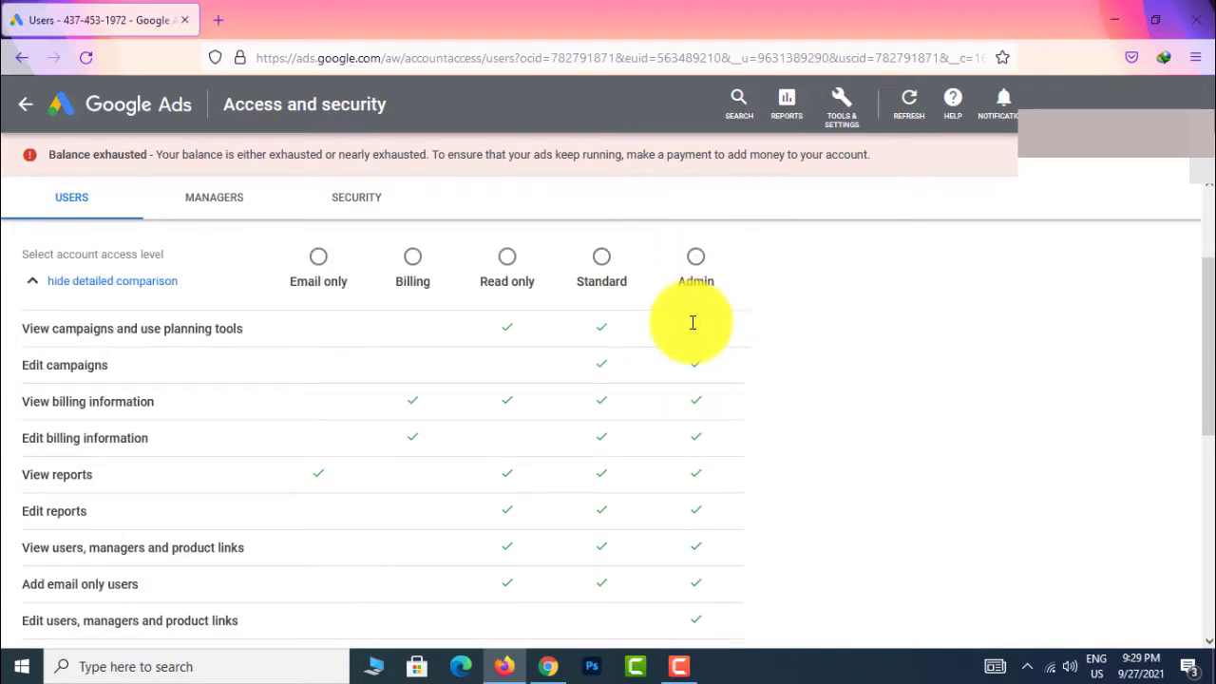
{"action": "scroll", "coordinate": [694, 380], "scroll_direction": "down", "scroll_amount": 2}
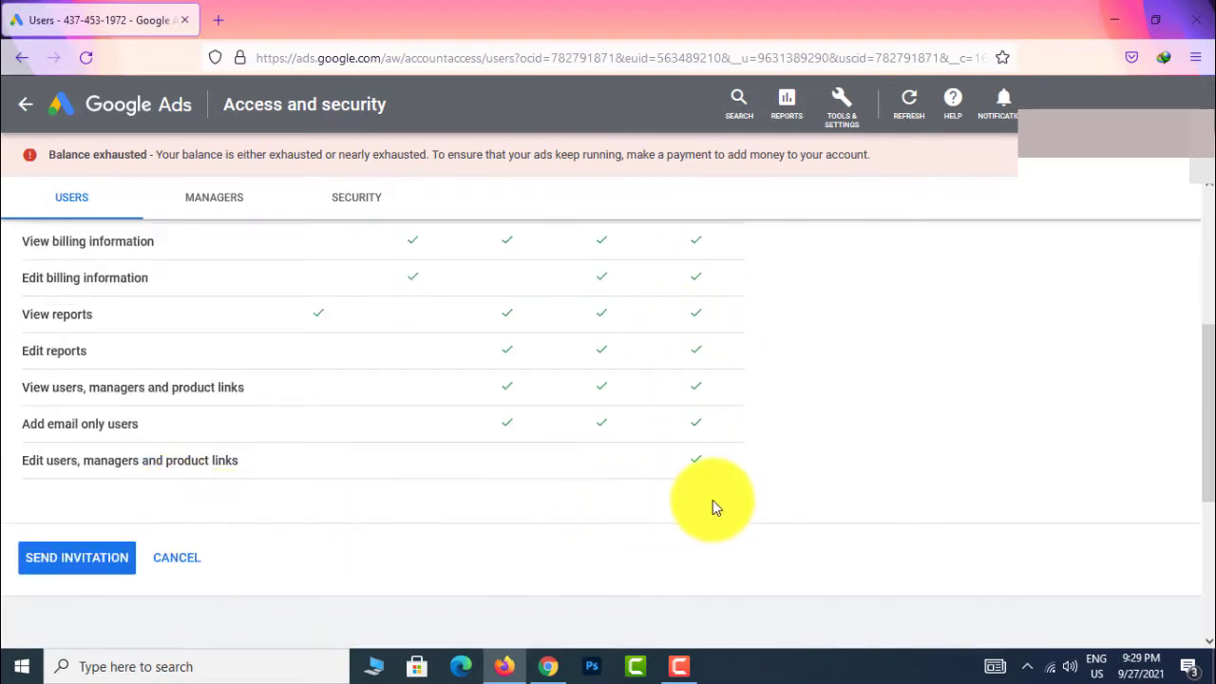
{"action": "scroll", "coordinate": [714, 507], "scroll_direction": "up", "scroll_amount": 2}
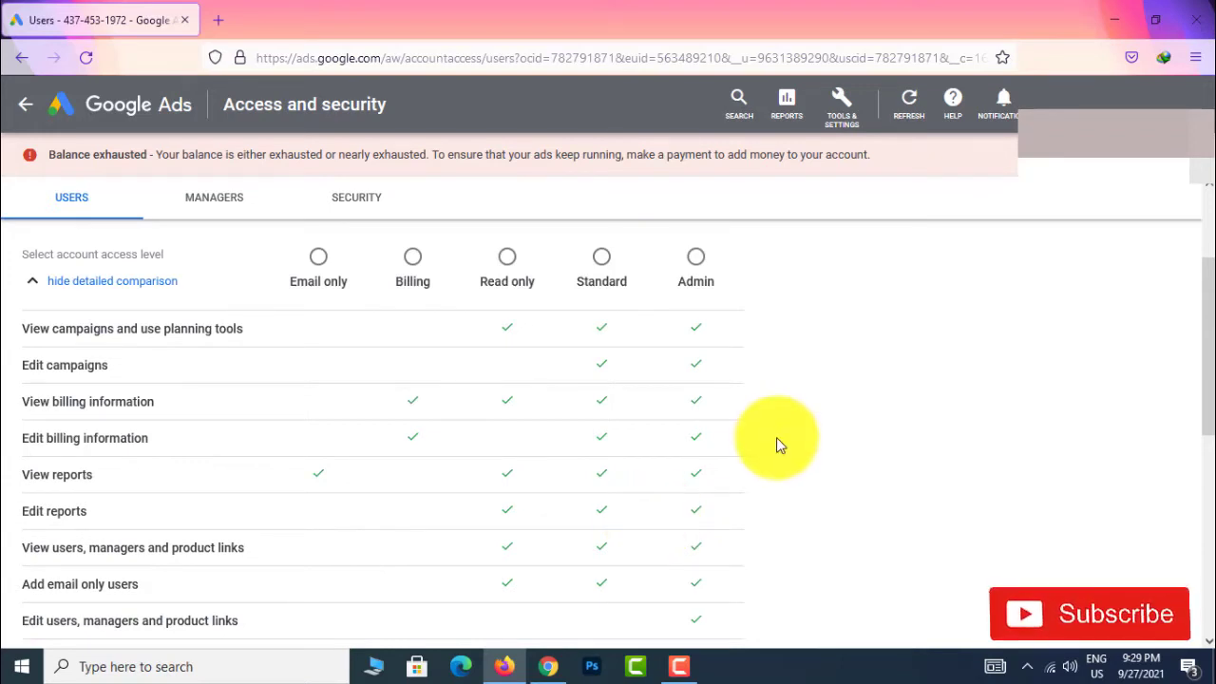
Step: Choose Admin as the account access level for the invited user
{"action": "left_click", "coordinate": [694, 258]}
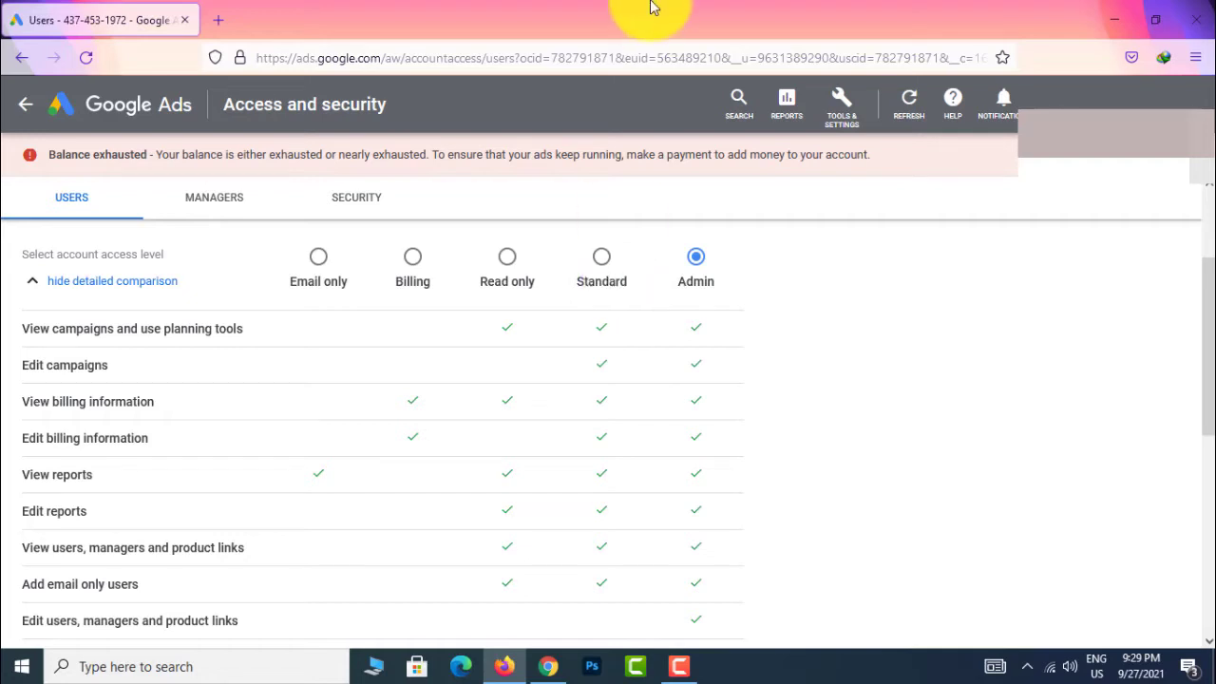
{"action": "left_click", "coordinate": [600, 270]}
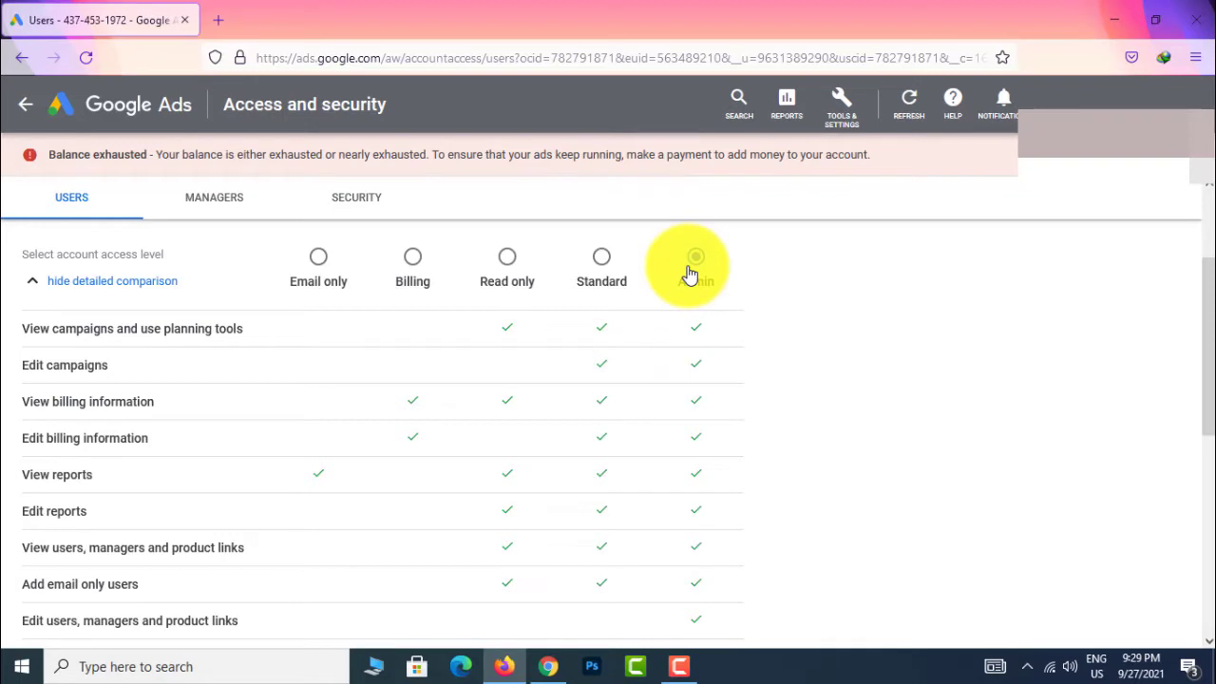
{"action": "left_click", "coordinate": [605, 267]}
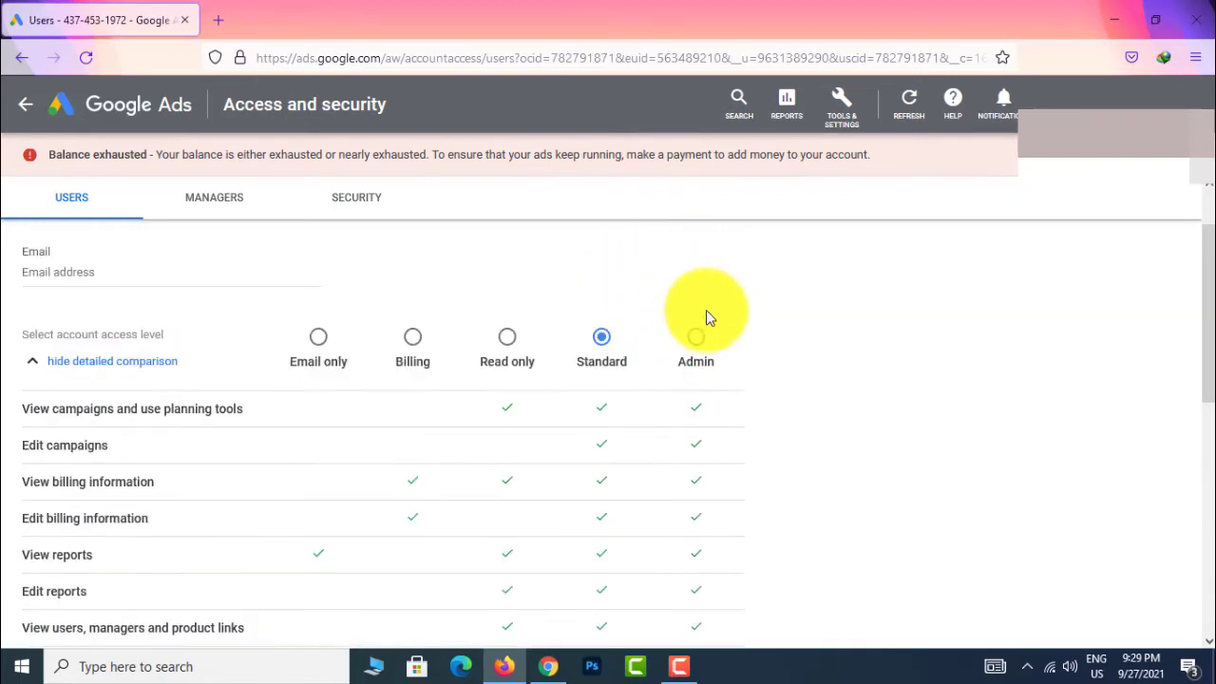
{"action": "left_click", "coordinate": [696, 340]}
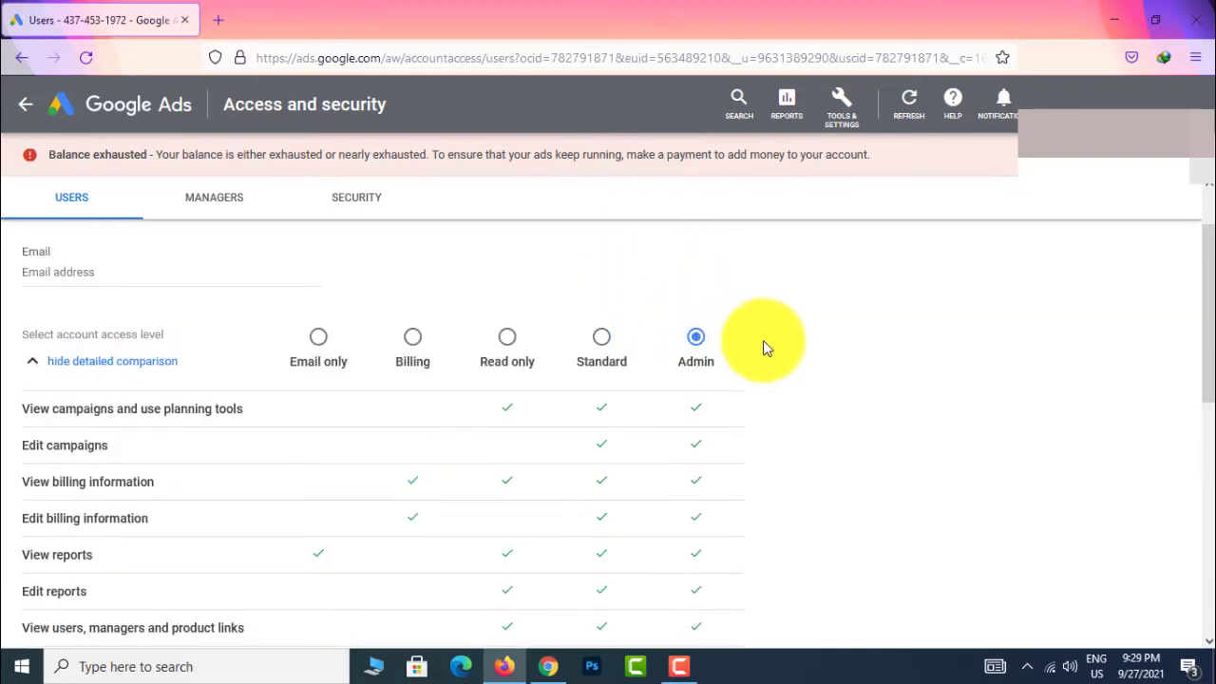
Step: Enter the invitee's e-mail address and send the account access invitation
{"action": "scroll", "coordinate": [757, 345], "scroll_direction": "down", "scroll_amount": 2}
{"action": "scroll", "coordinate": [475, 357], "scroll_direction": "up", "scroll_amount": 3}
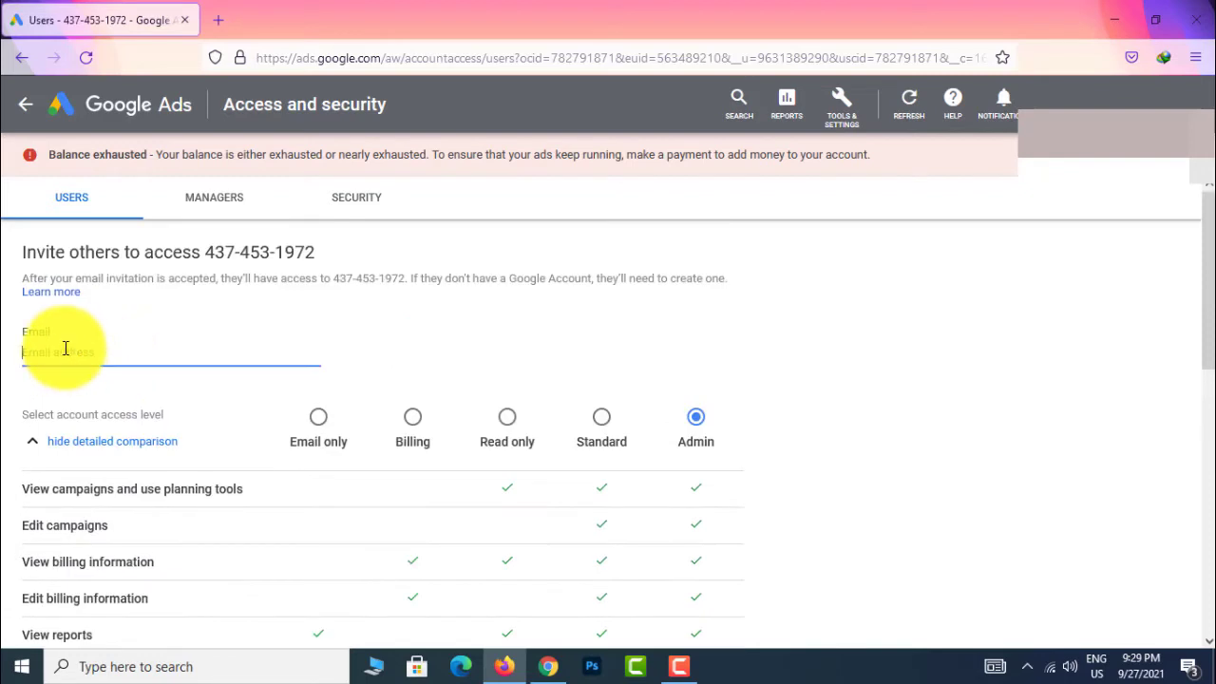
{"action": "scroll", "coordinate": [172, 426], "scroll_direction": "down", "scroll_amount": 2}
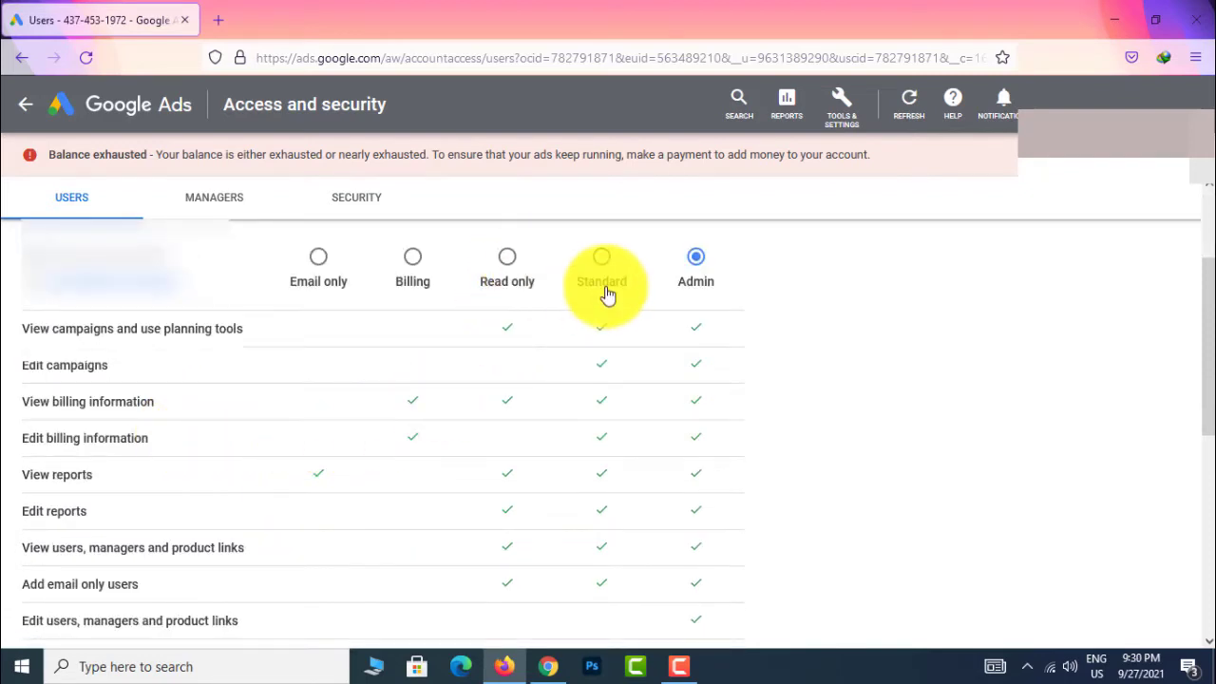
{"action": "scroll", "coordinate": [608, 295], "scroll_direction": "up", "scroll_amount": 2}
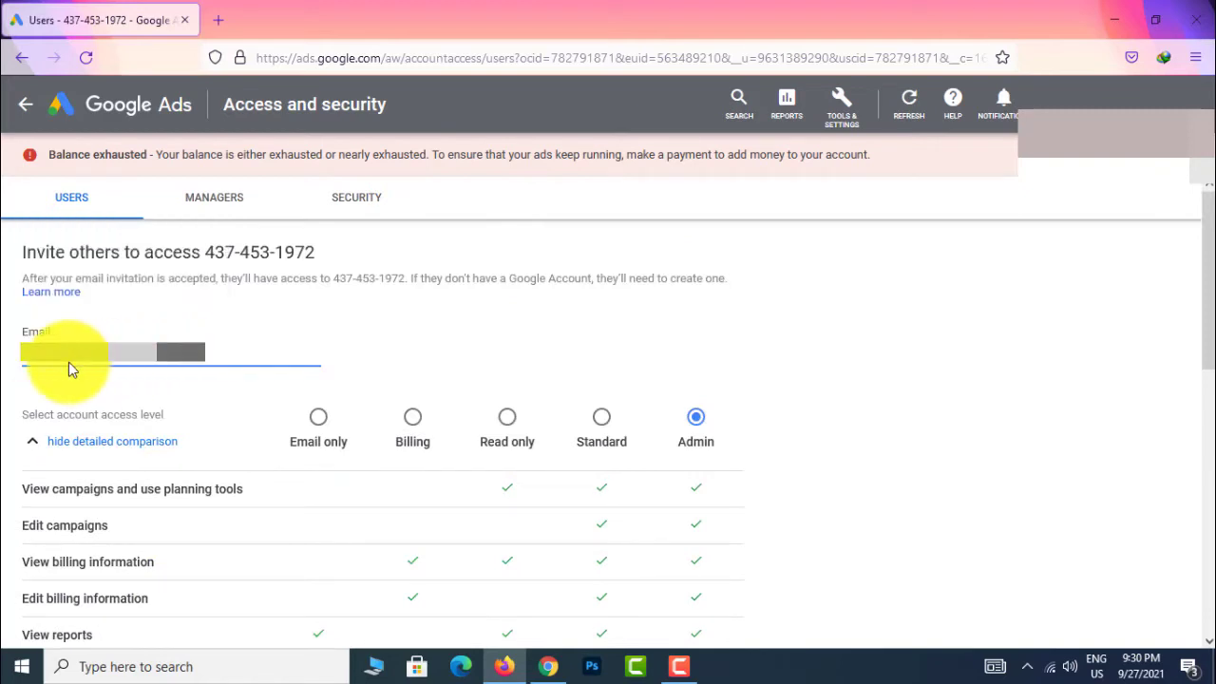
{"action": "scroll", "coordinate": [190, 361], "scroll_direction": "down", "scroll_amount": 3}
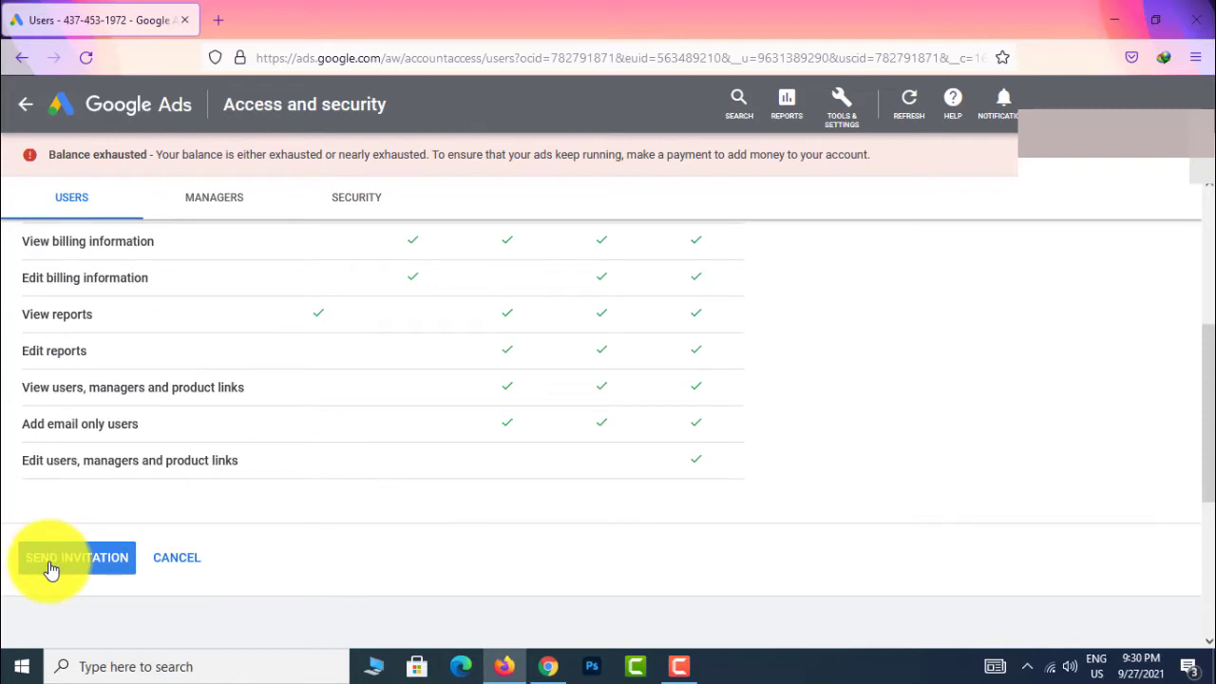
{"action": "left_click", "coordinate": [62, 567]}
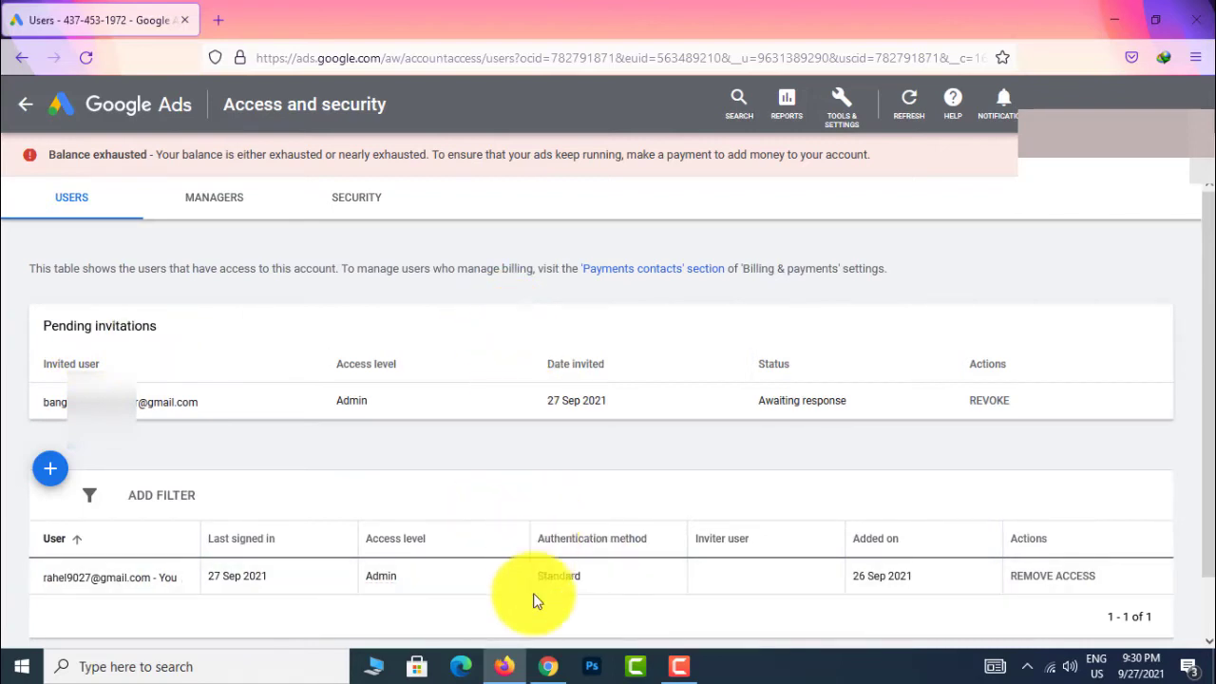
Step: Switch to Chrome and open the Google Ads access invitation e-mail from the Updates category of Gmail in a new tab
{"action": "left_click", "coordinate": [547, 667]}
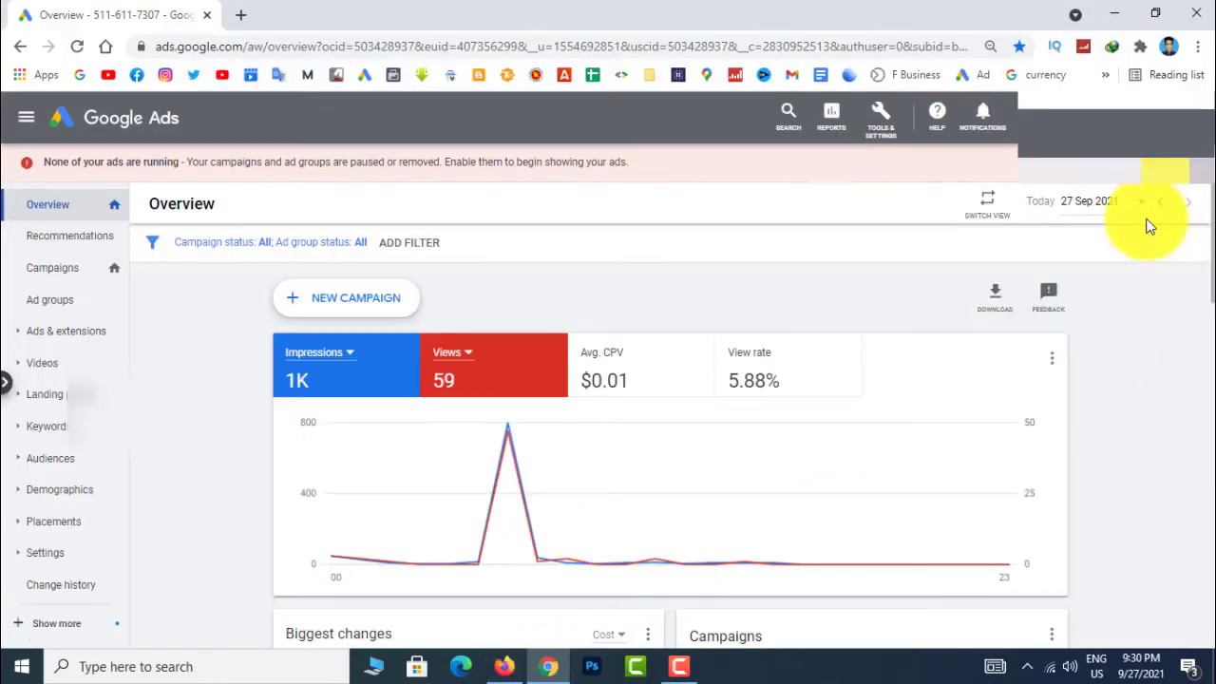
{"action": "left_click", "coordinate": [243, 15]}
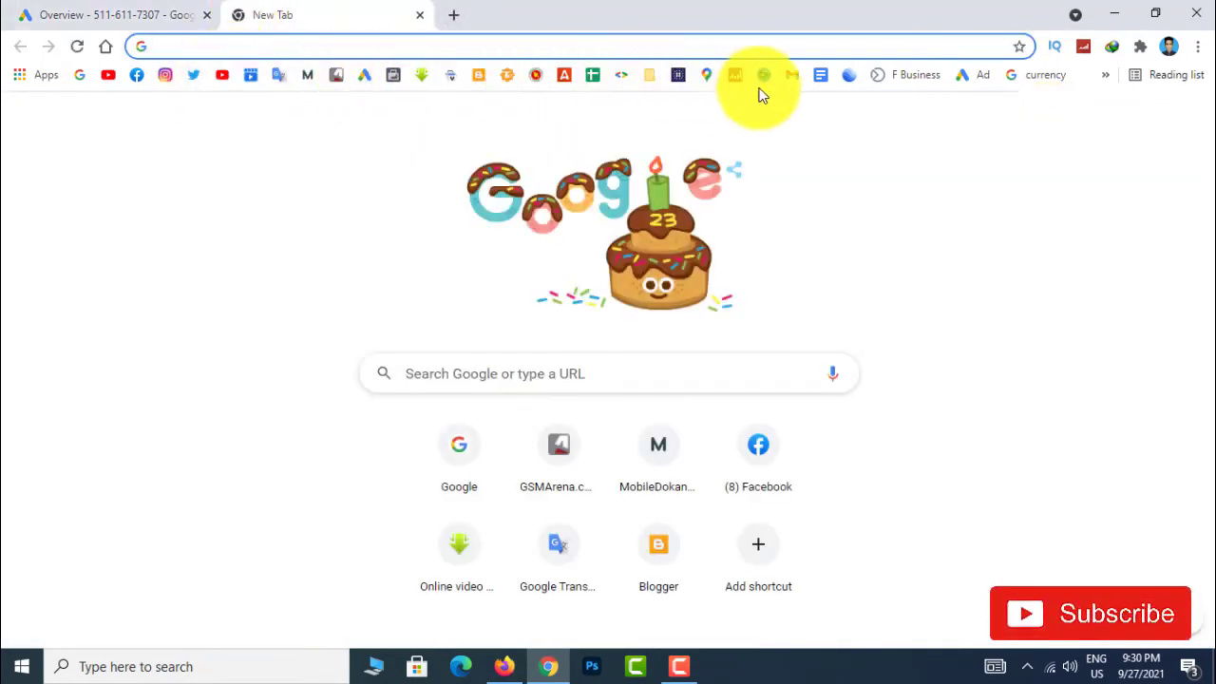
{"action": "left_click", "coordinate": [791, 76]}
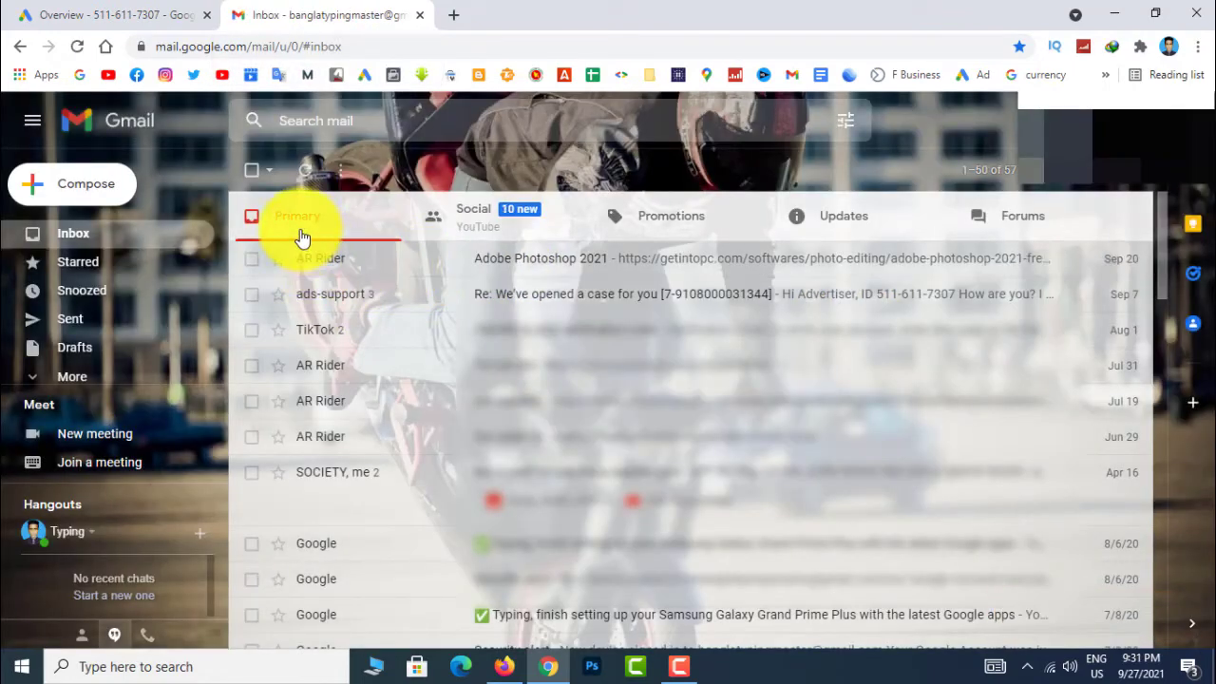
{"action": "left_click", "coordinate": [859, 234]}
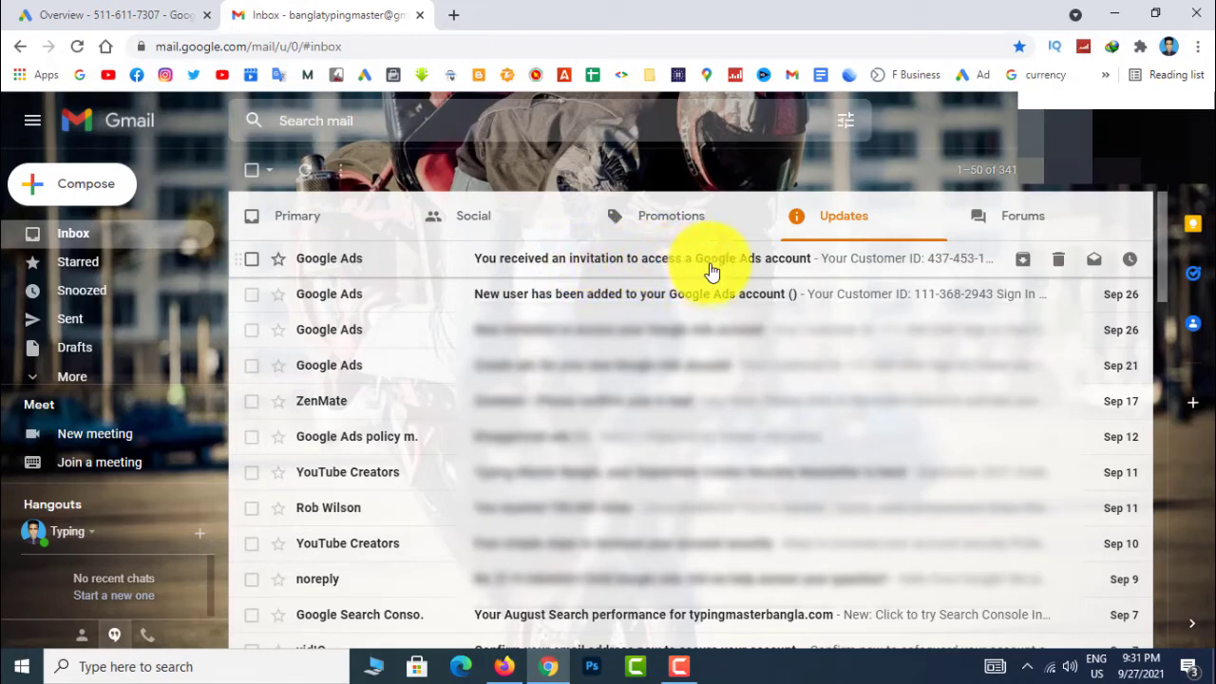
{"action": "left_click", "coordinate": [777, 260]}
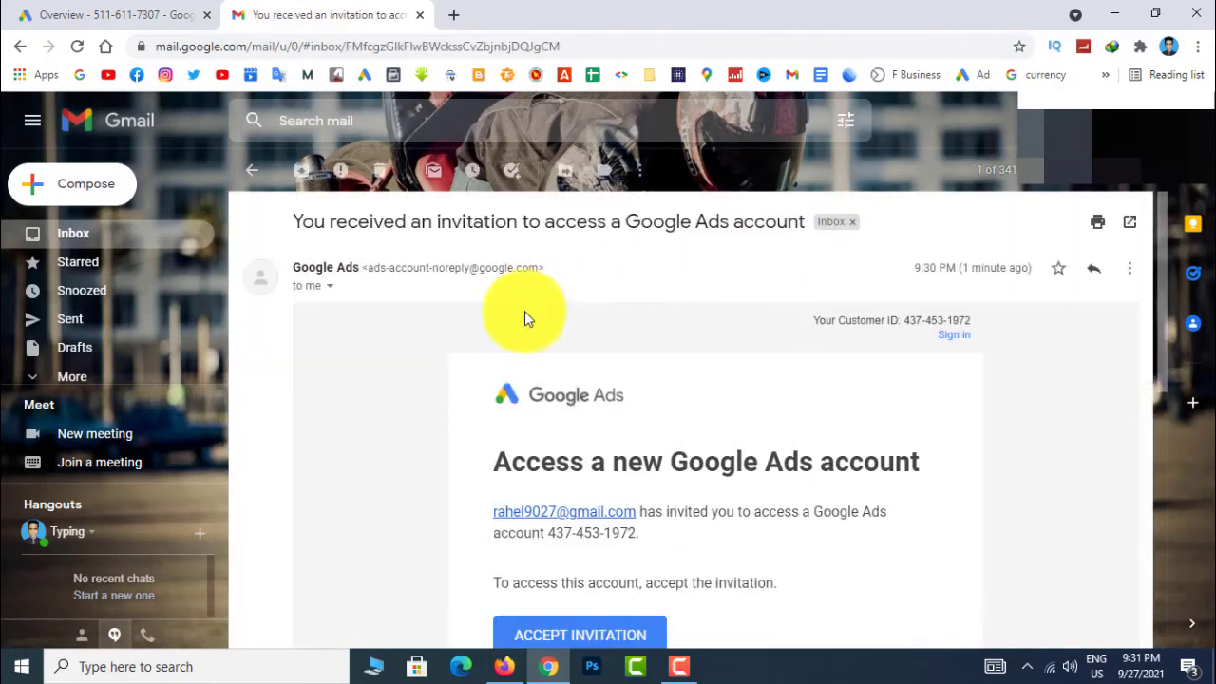
Step: Accept the invitation from the e-mail and continue into the shared Google Ads account
{"action": "scroll", "coordinate": [652, 348], "scroll_direction": "down", "scroll_amount": 2}
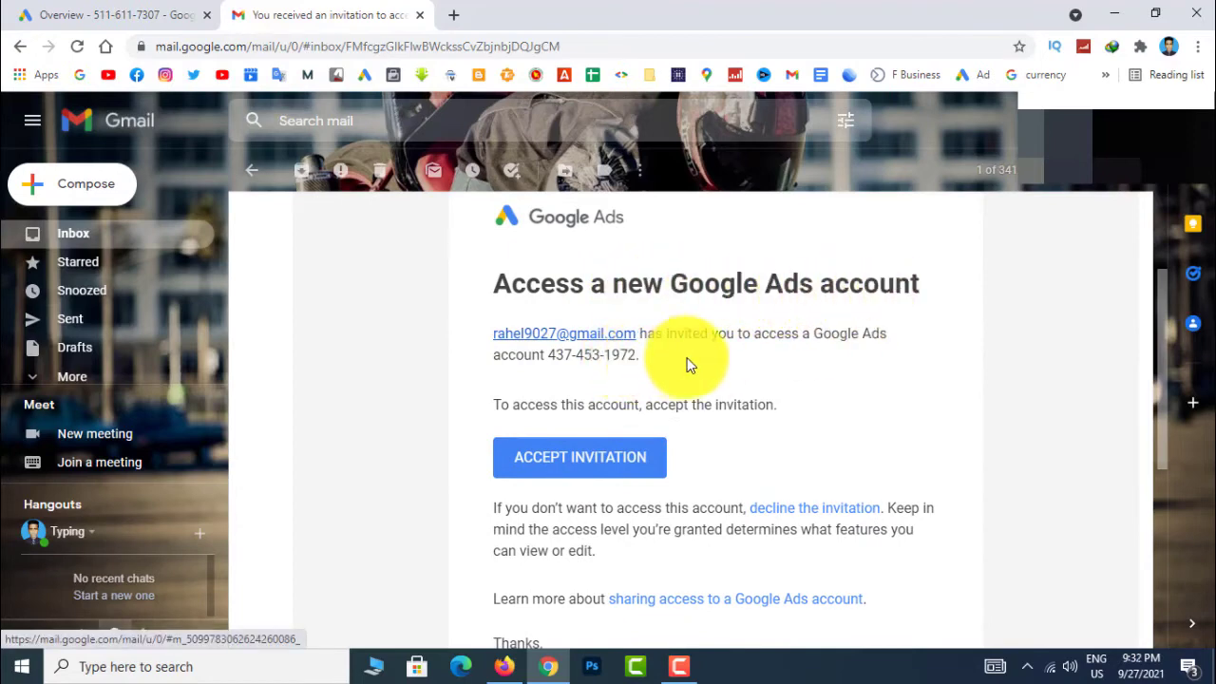
{"action": "scroll", "coordinate": [693, 374], "scroll_direction": "down", "scroll_amount": 1}
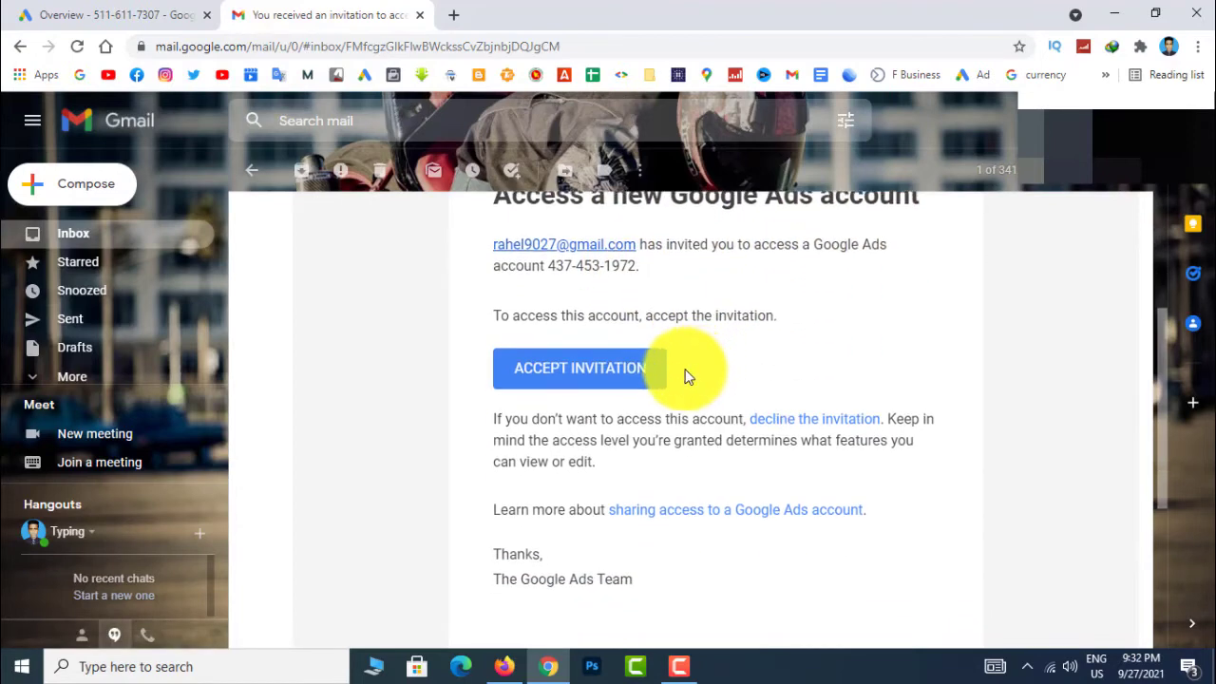
{"action": "scroll", "coordinate": [733, 369], "scroll_direction": "up", "scroll_amount": 1}
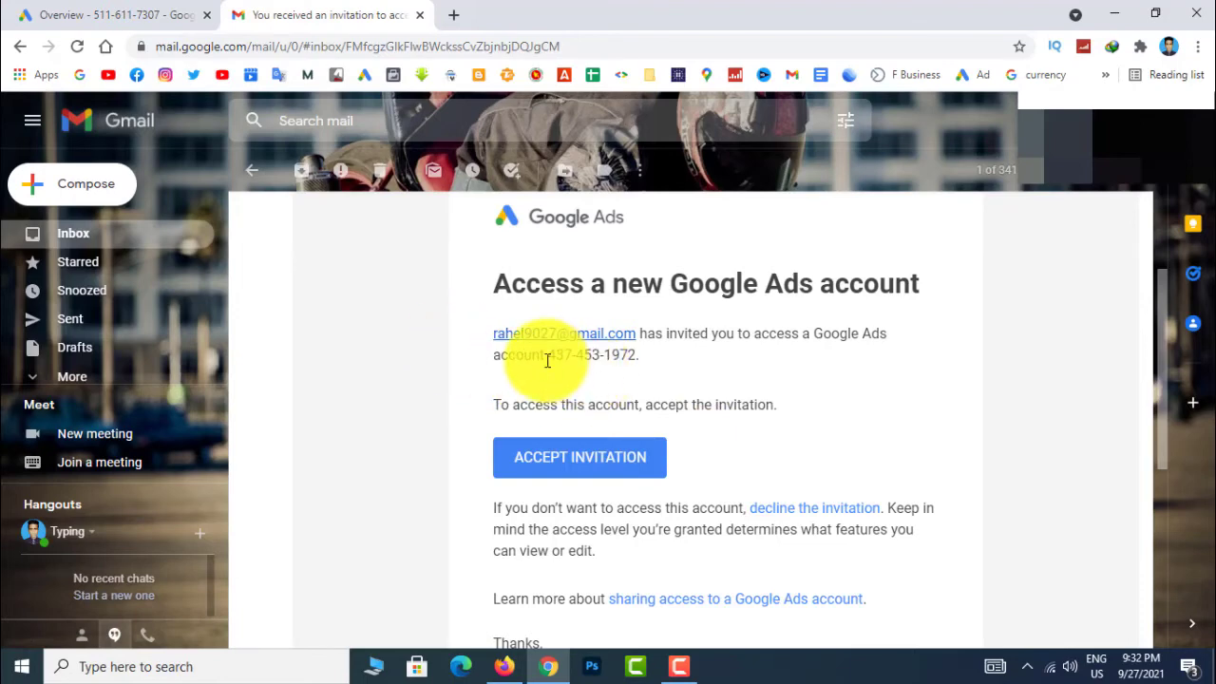
{"action": "left_click", "coordinate": [573, 469]}
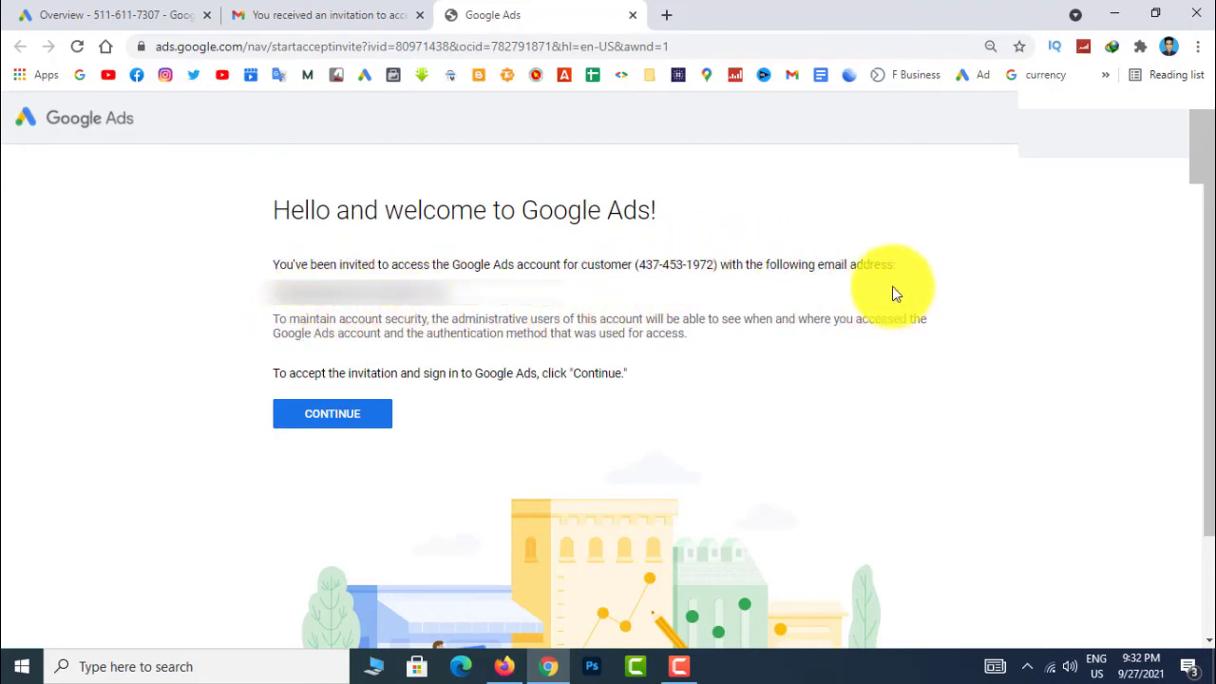
{"action": "left_click", "coordinate": [326, 416]}
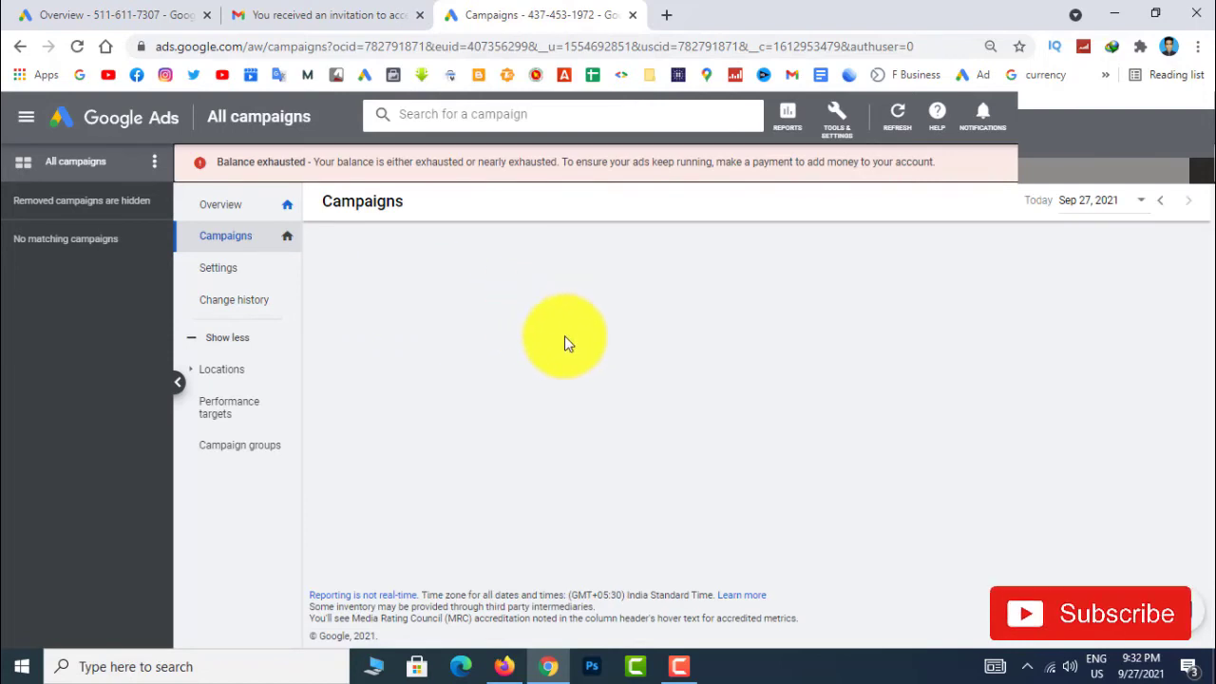
Step: Look at the campaign creation options in the shared account, and check the list of Google Ads accounts available to this login
{"action": "left_click", "coordinate": [332, 411]}
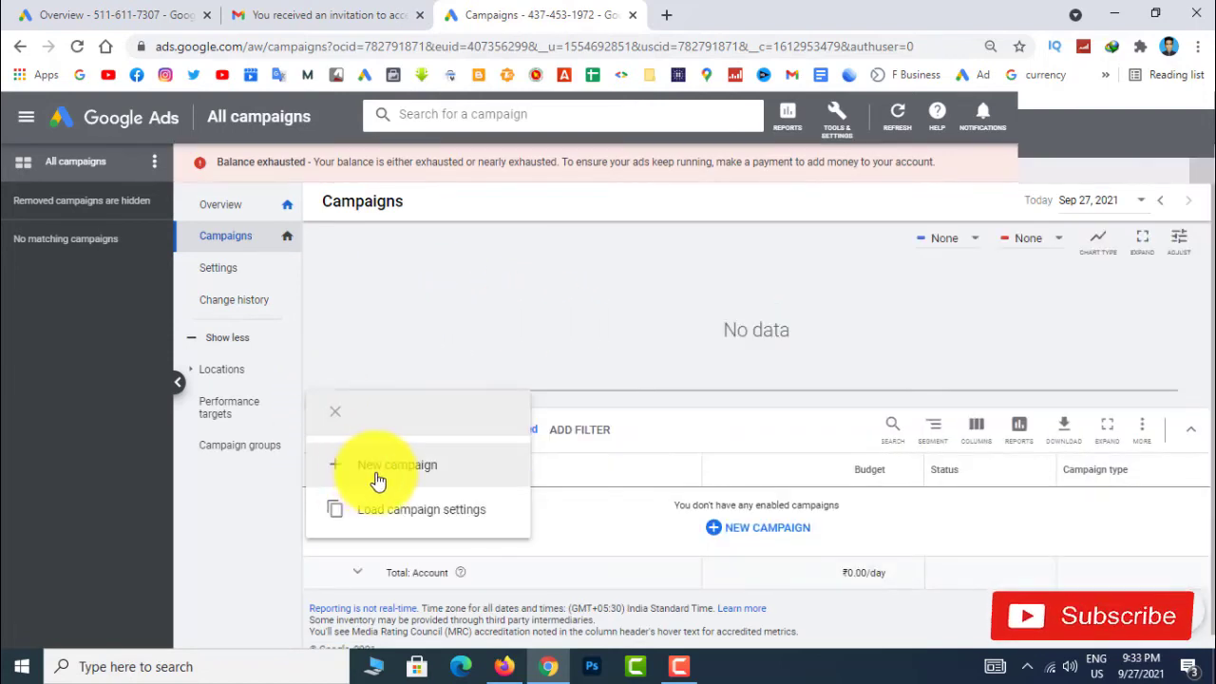
{"action": "left_click", "coordinate": [472, 318]}
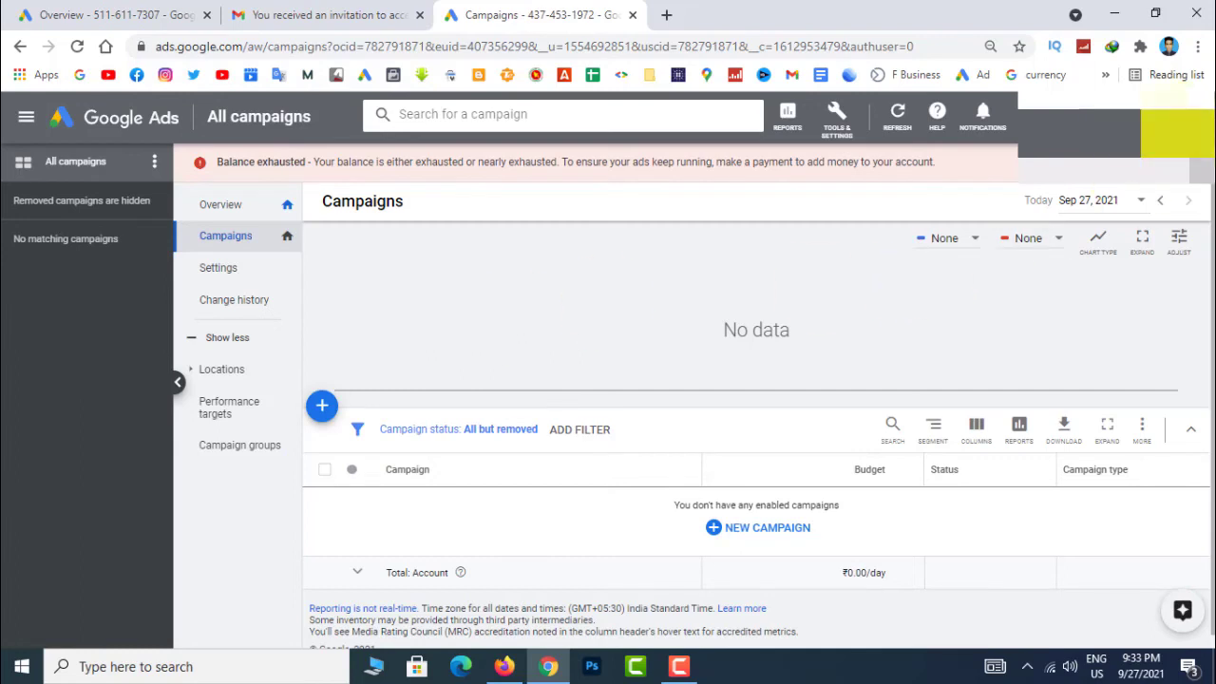
{"action": "left_click", "coordinate": [1178, 118]}
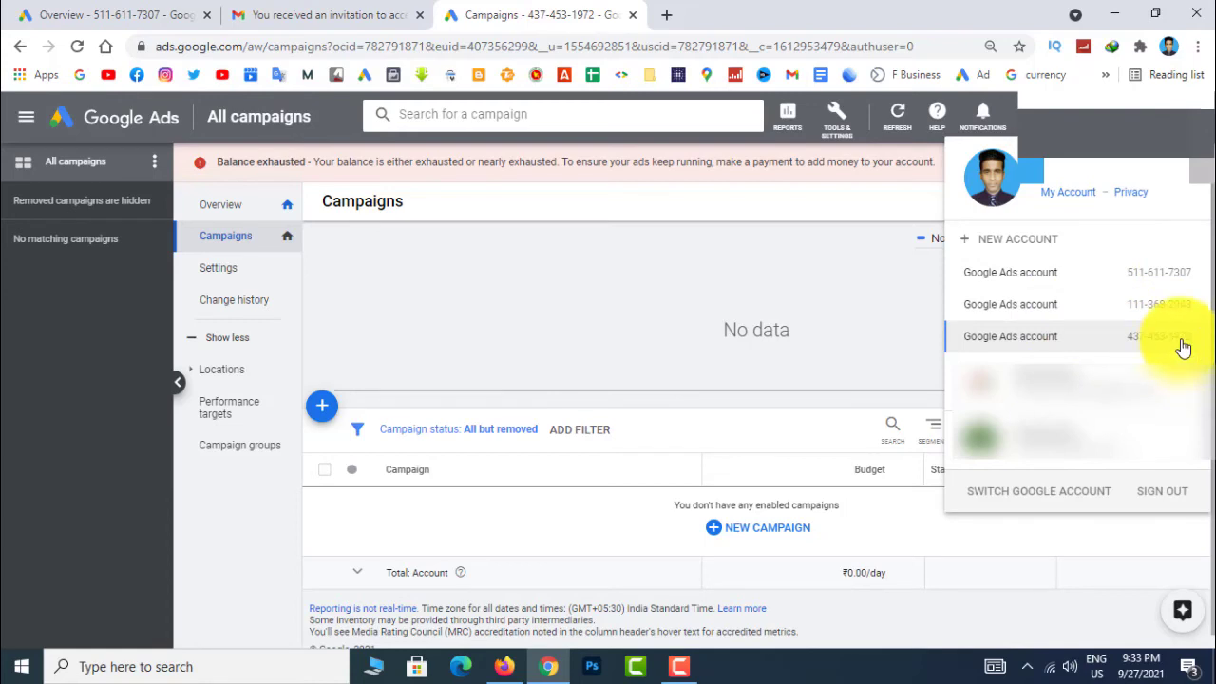
{"action": "left_click", "coordinate": [835, 114]}
Step: Open the shared account's Access and security settings and check the inviter listed for the newly added Admin user
{"action": "left_click", "coordinate": [836, 114]}
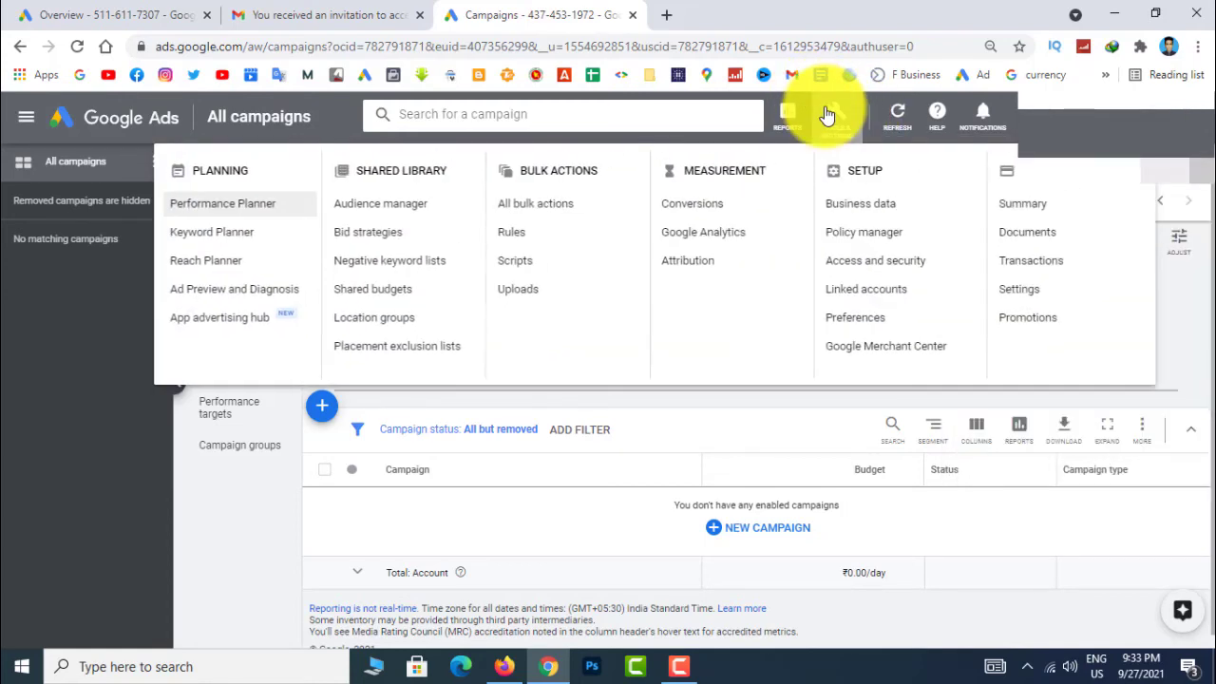
{"action": "left_click", "coordinate": [891, 262]}
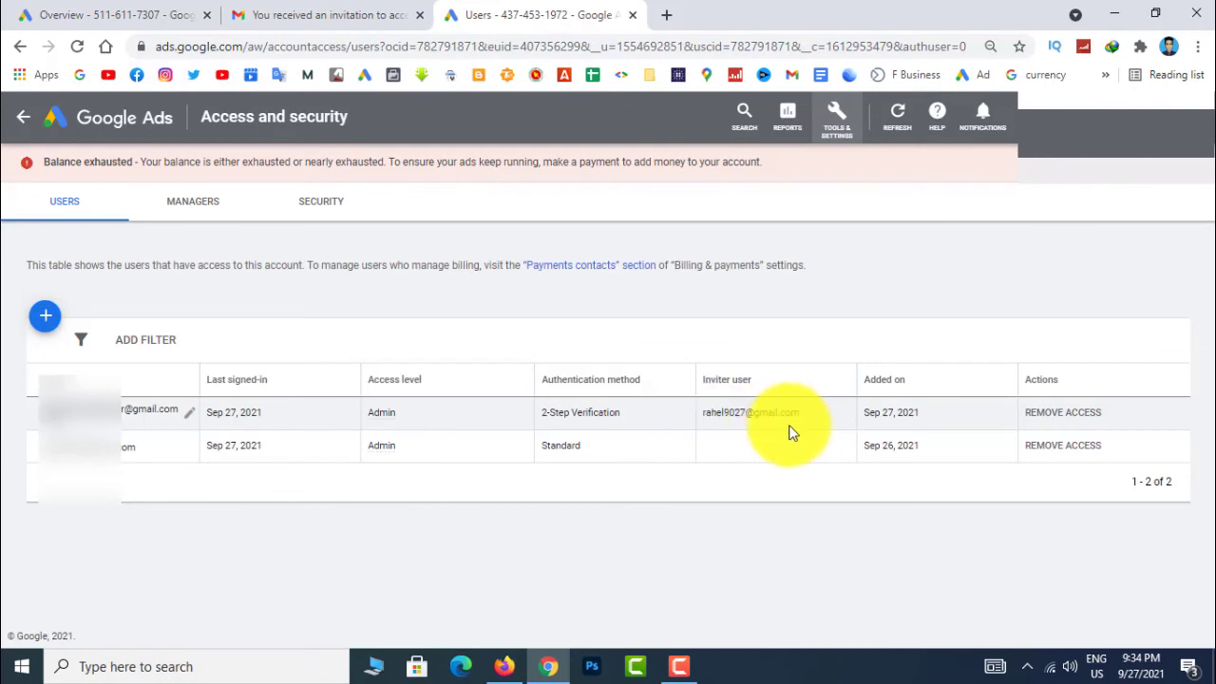
{"action": "left_click_drag", "start_coordinate": [794, 415], "coordinate": [700, 418]}
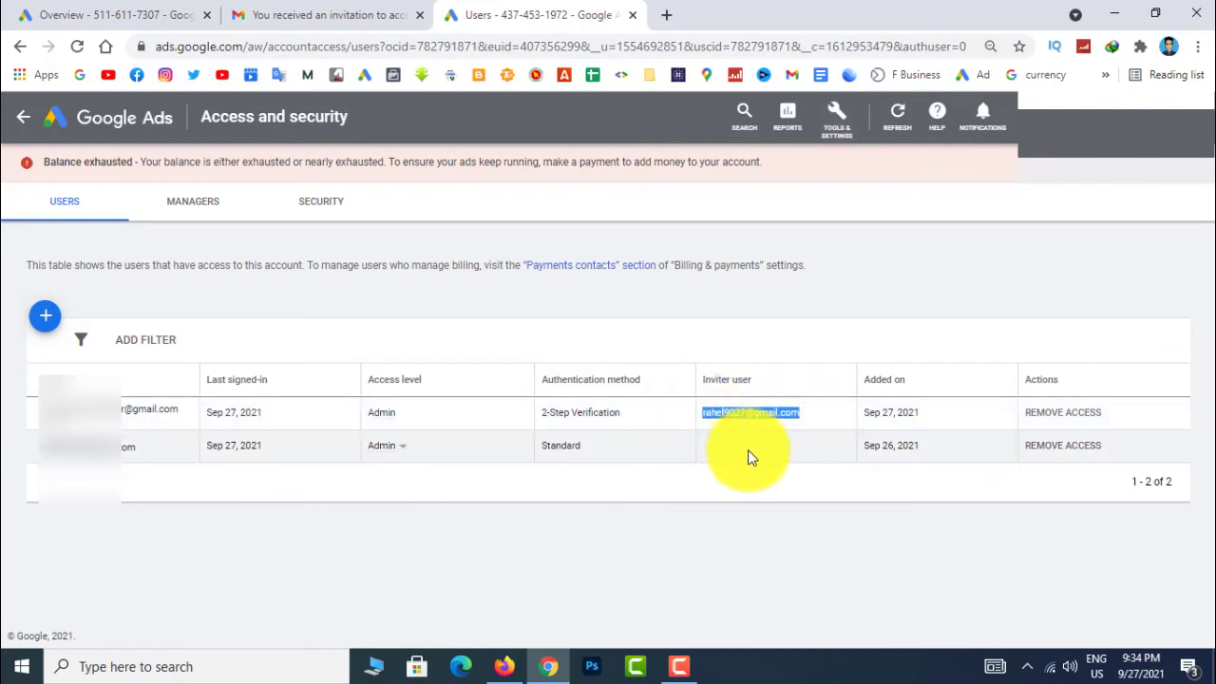
{"action": "left_click", "coordinate": [794, 462]}
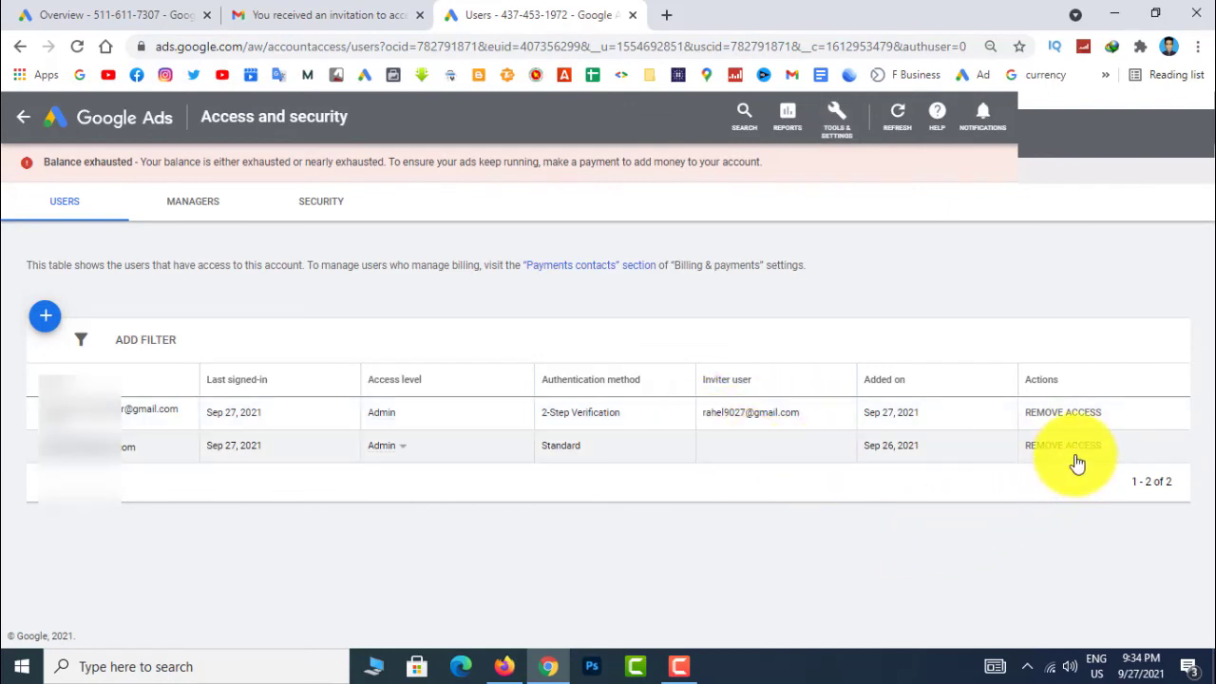